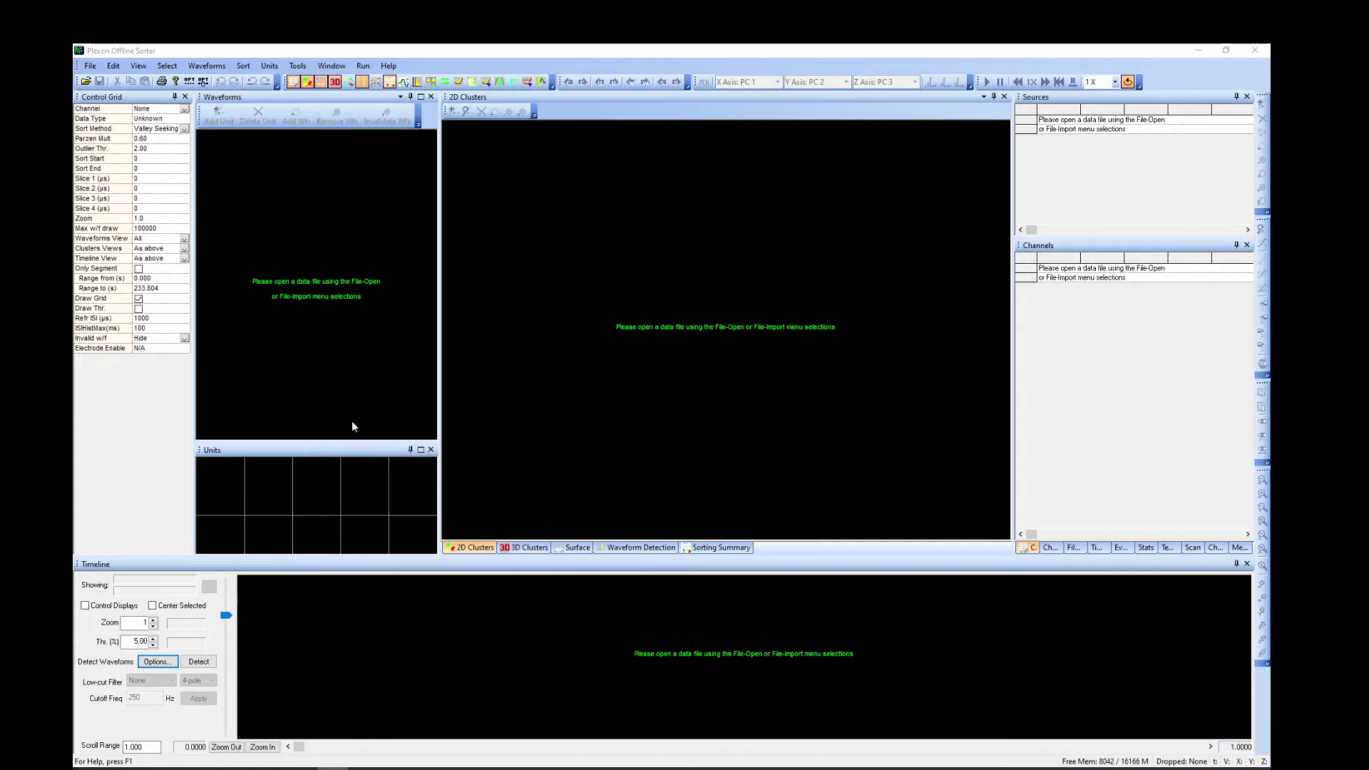
Open the recording Data file 1.pl2 from the Data folder.
{"action": "left_click", "coordinate": [86, 82]}
{"action": "left_click", "coordinate": [552, 338]}
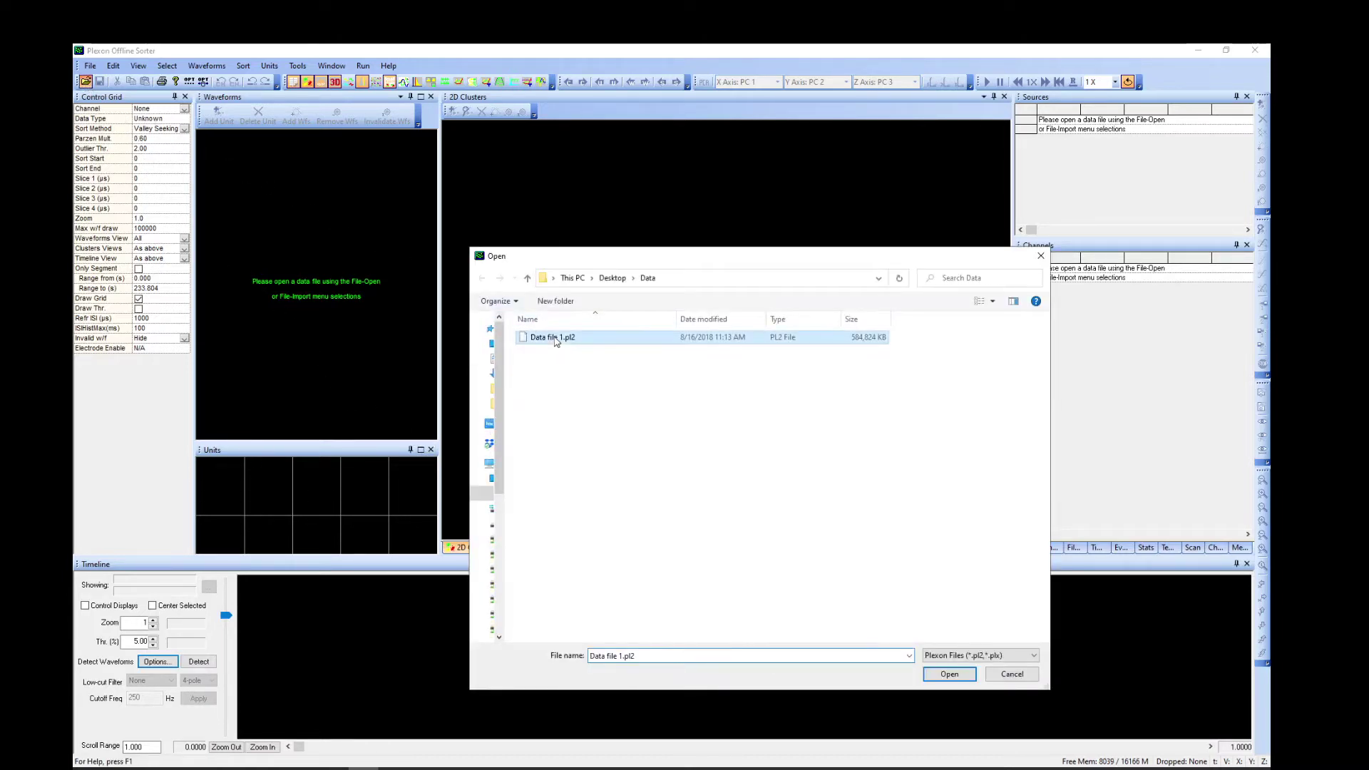
{"action": "left_click", "coordinate": [948, 674]}
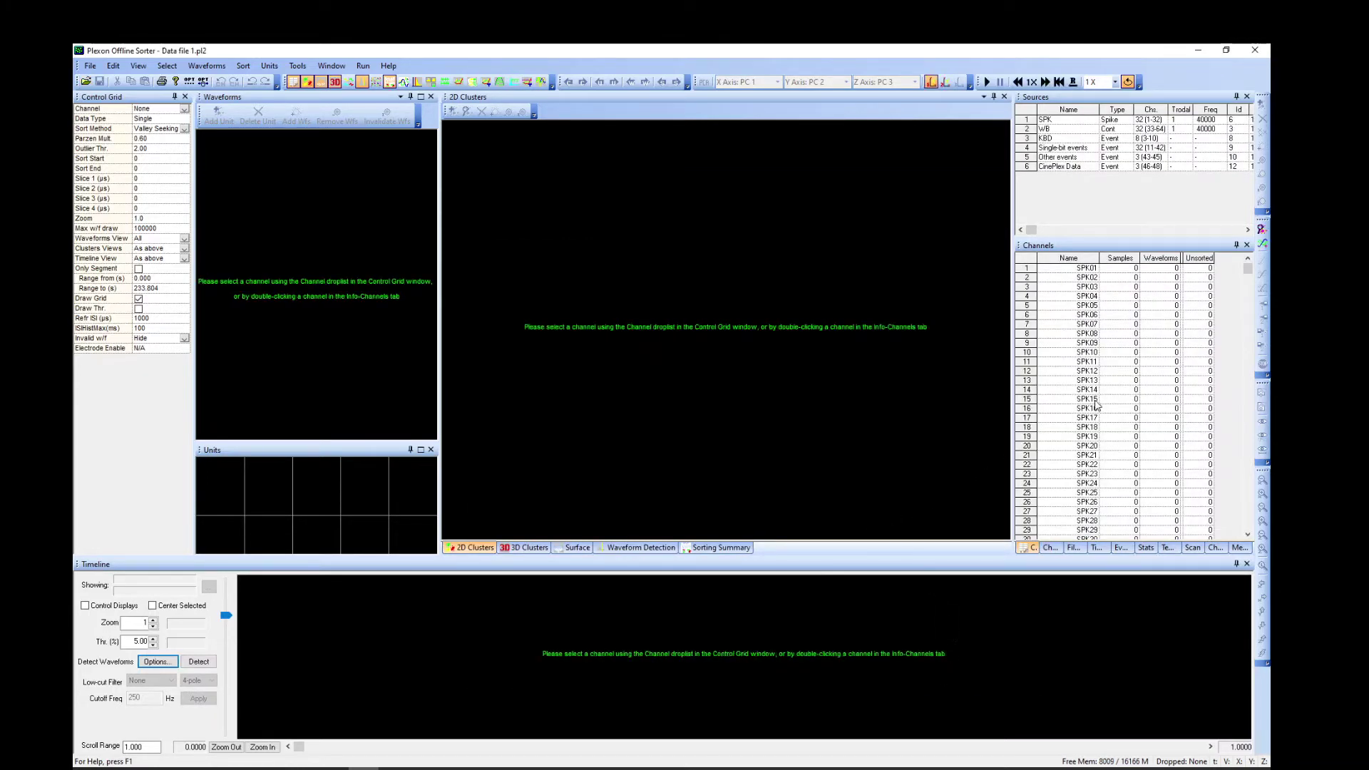
Load the wideband continuous channel WB23 from the channel list.
{"action": "scroll", "coordinate": [1099, 409], "scroll_direction": "down", "scroll_amount": 7}
{"action": "scroll", "coordinate": [1099, 408], "scroll_direction": "down", "scroll_amount": 5}
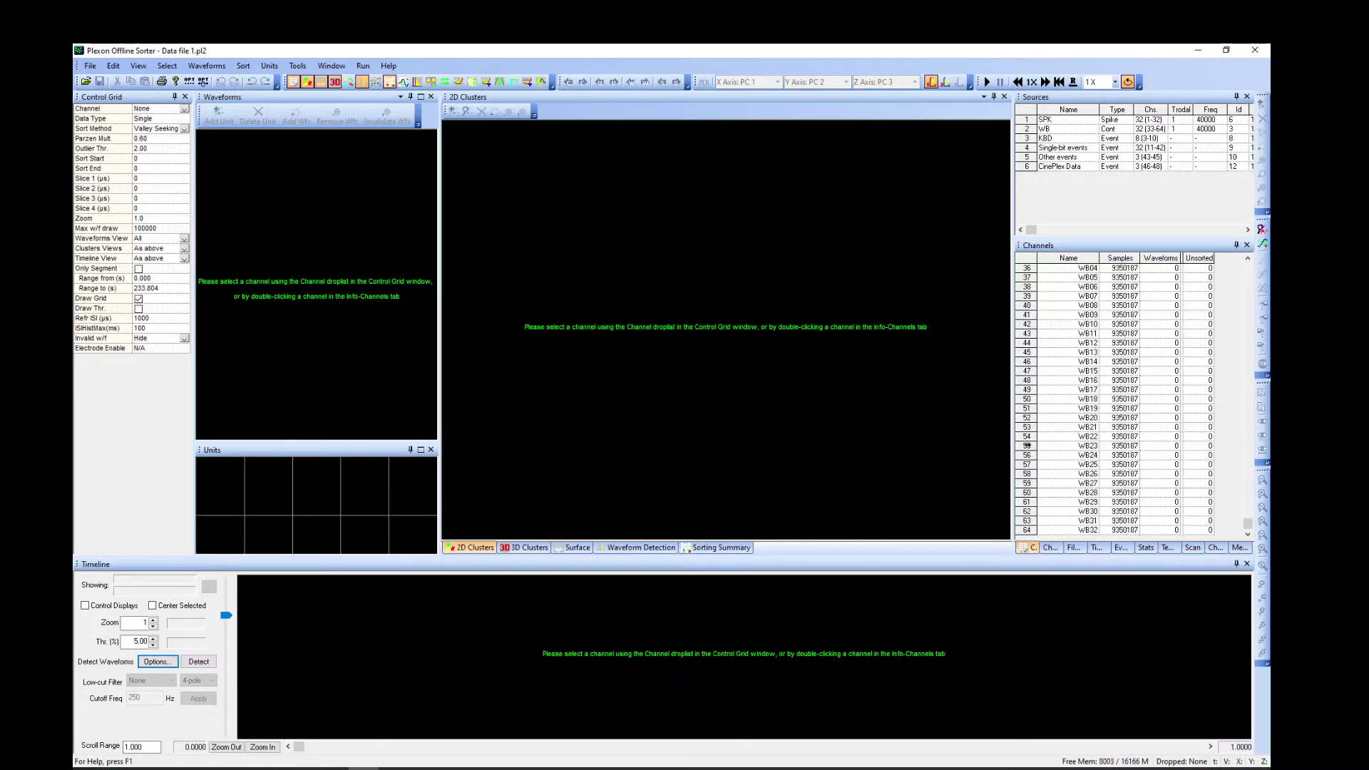
{"action": "double_click", "coordinate": [1027, 446]}
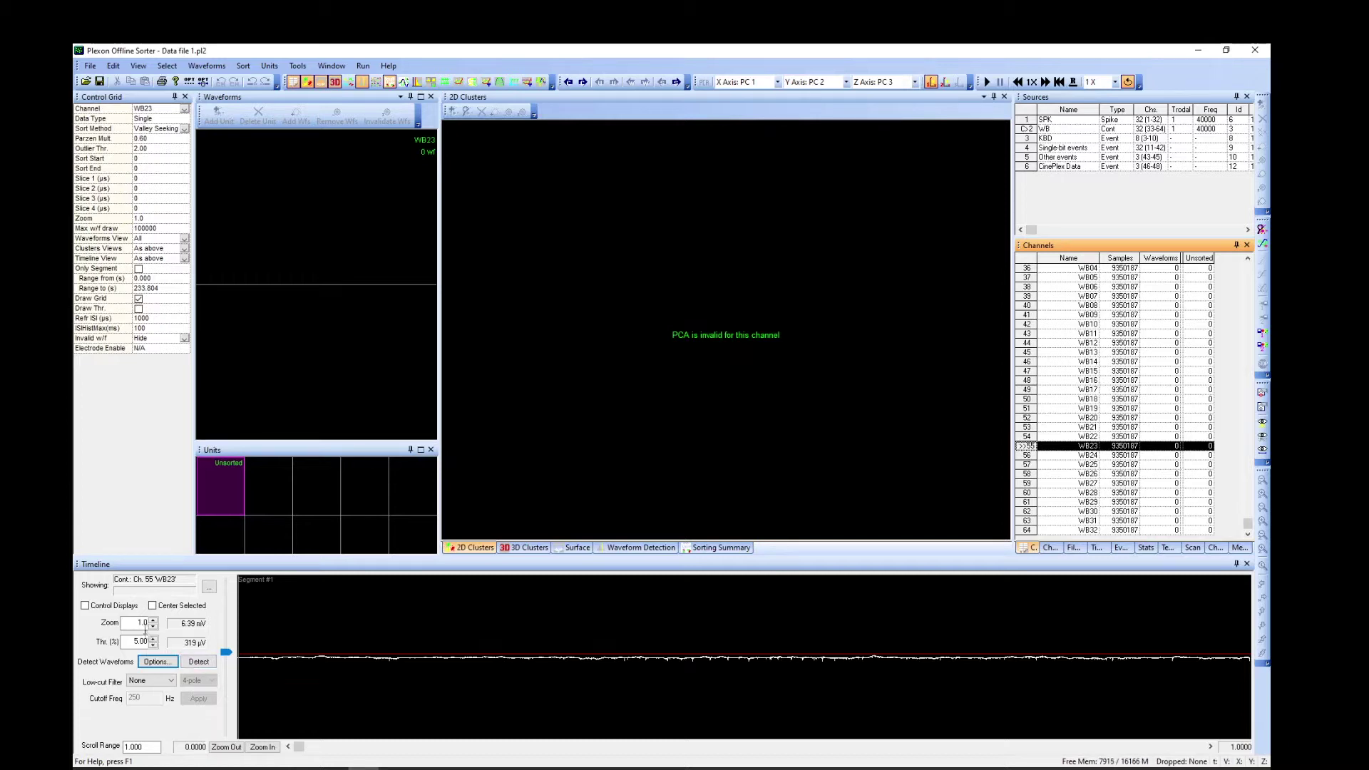
Set the timeline zoom to 10 for the WB23 trace.
{"action": "double_click", "coordinate": [141, 623]}
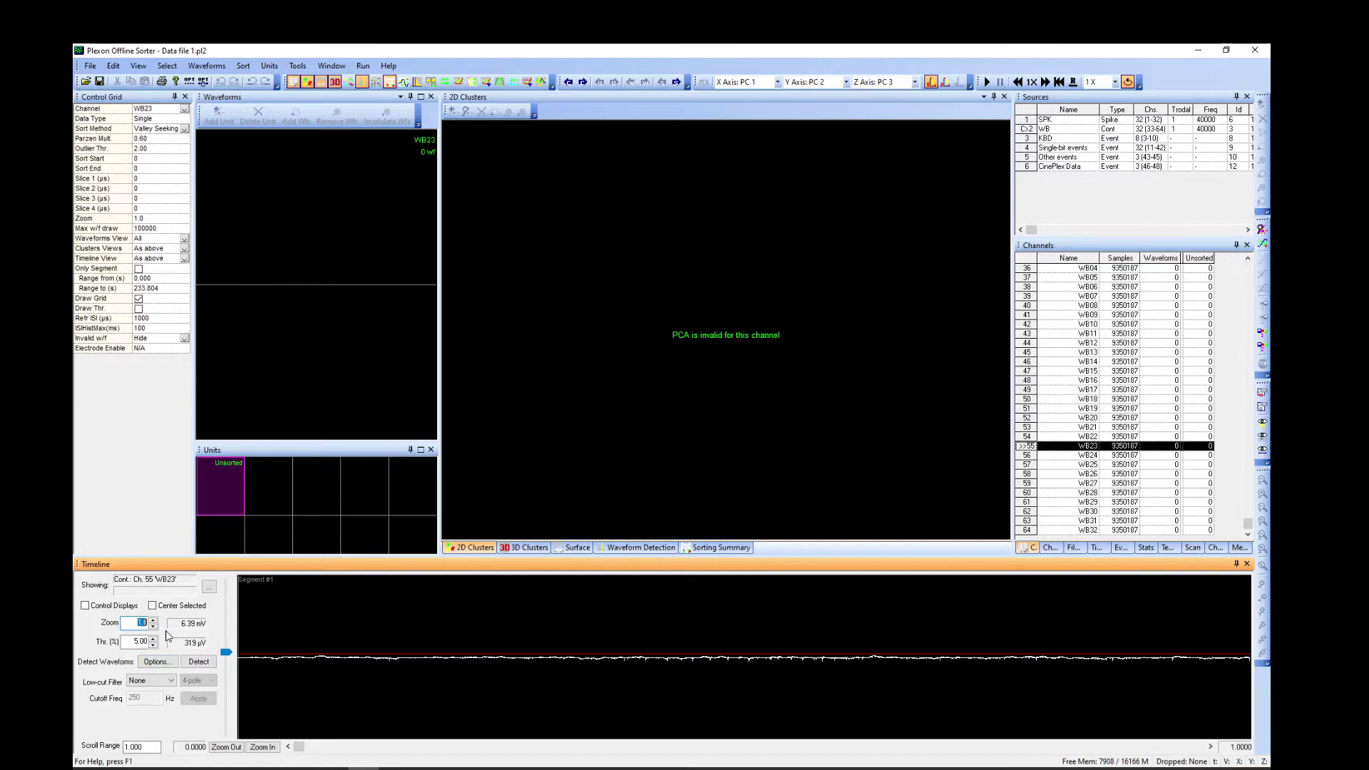
{"action": "type", "text": "10"}
{"action": "key", "text": "Return"}
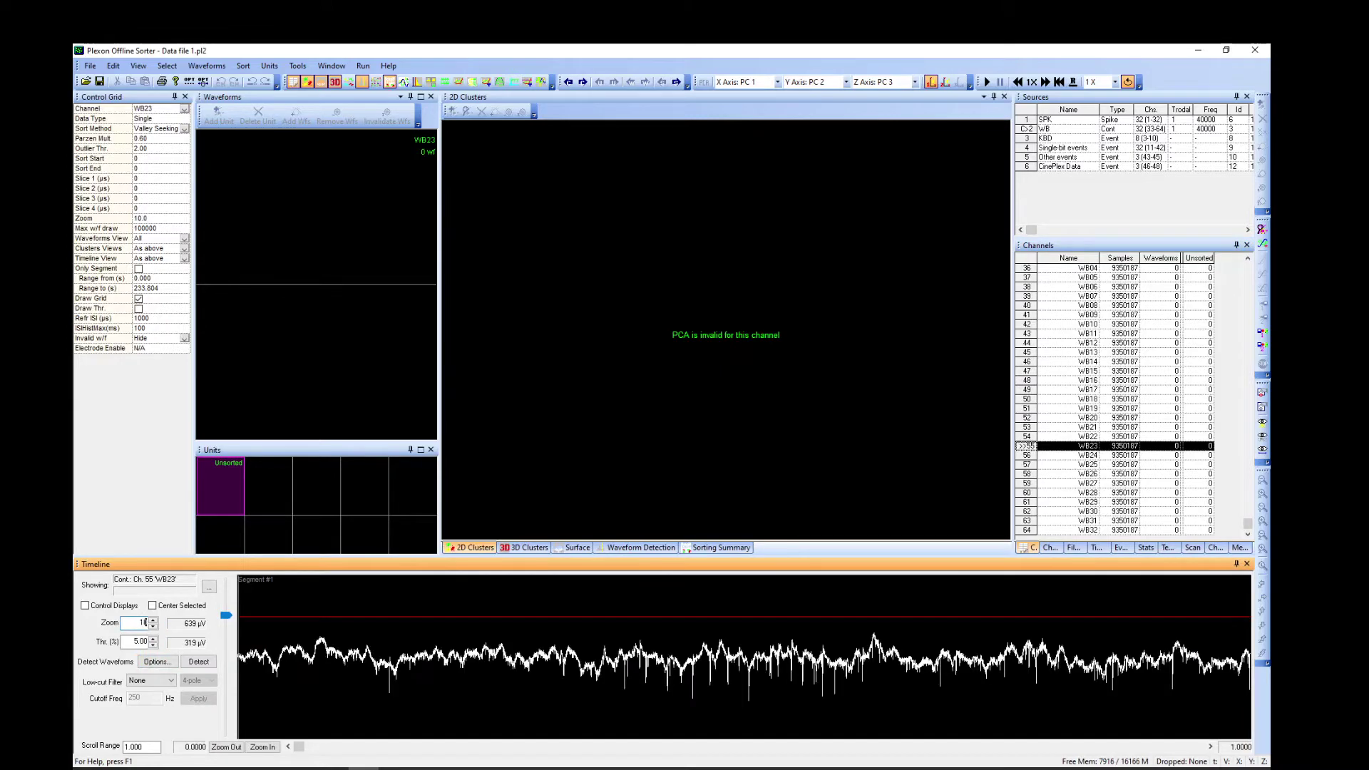
{"action": "mouse_move", "coordinate": [299, 749]}
{"action": "left_mouse_down"}
{"action": "mouse_move", "coordinate": [421, 756]}
{"action": "mouse_move", "coordinate": [293, 753]}
{"action": "left_mouse_up"}
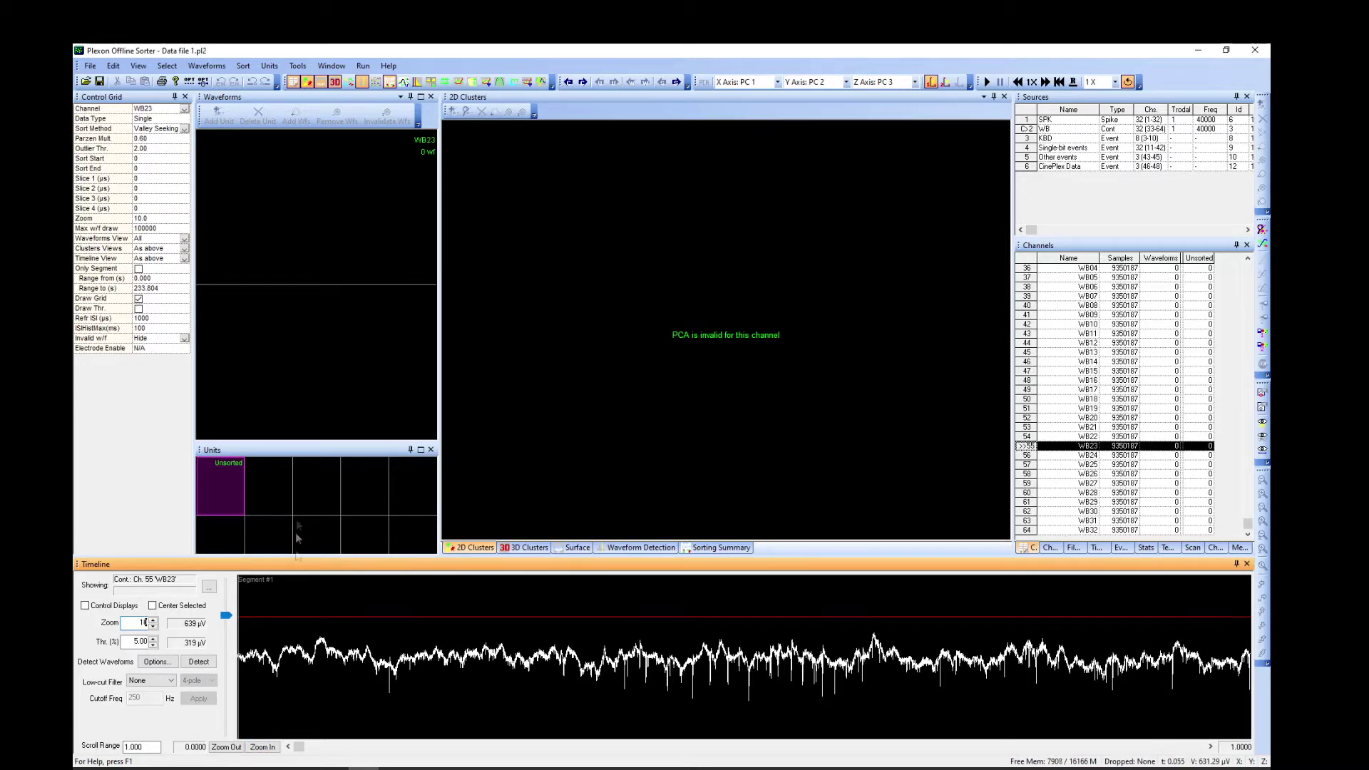
Apply a 4-pole low-cut Bessel filter with a 300 Hz cutoff to the current channel's continuous data.
{"action": "left_click", "coordinate": [207, 66]}
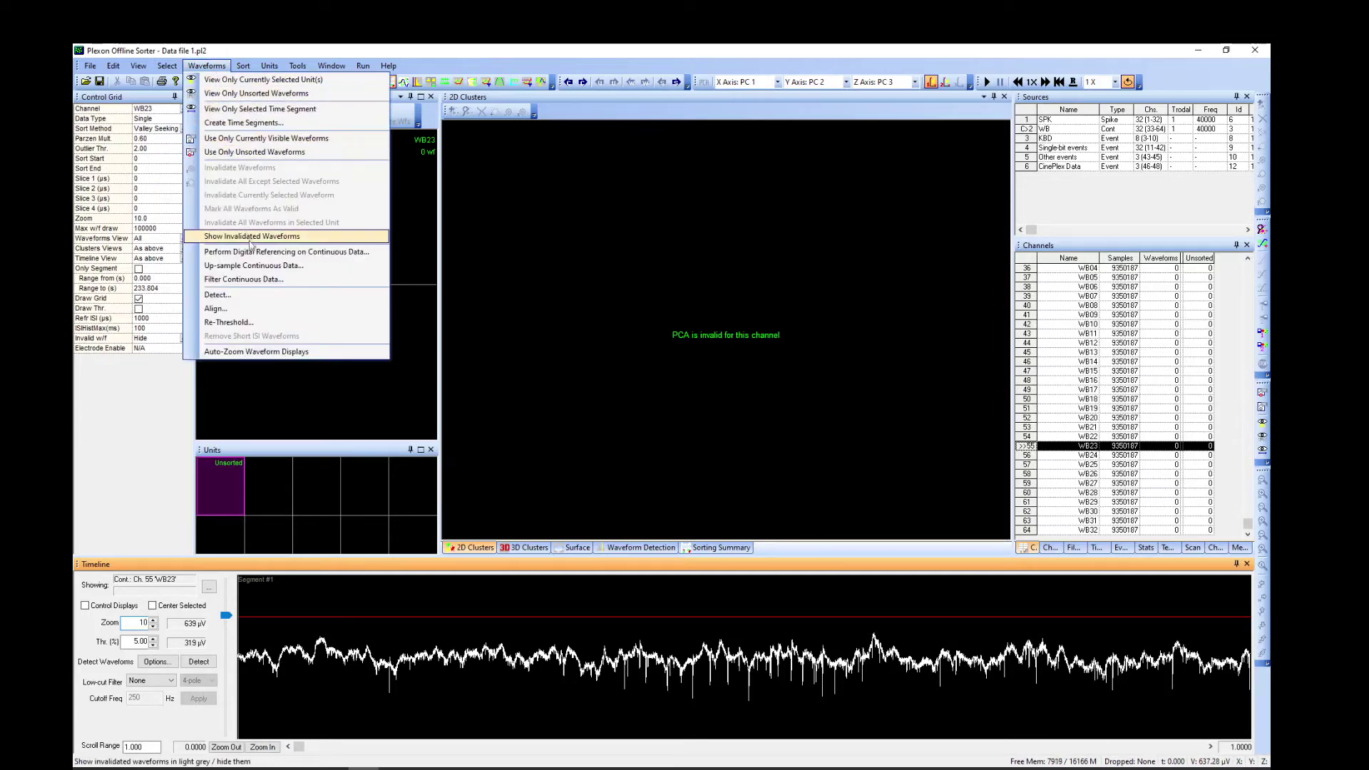
{"action": "left_click", "coordinate": [251, 279]}
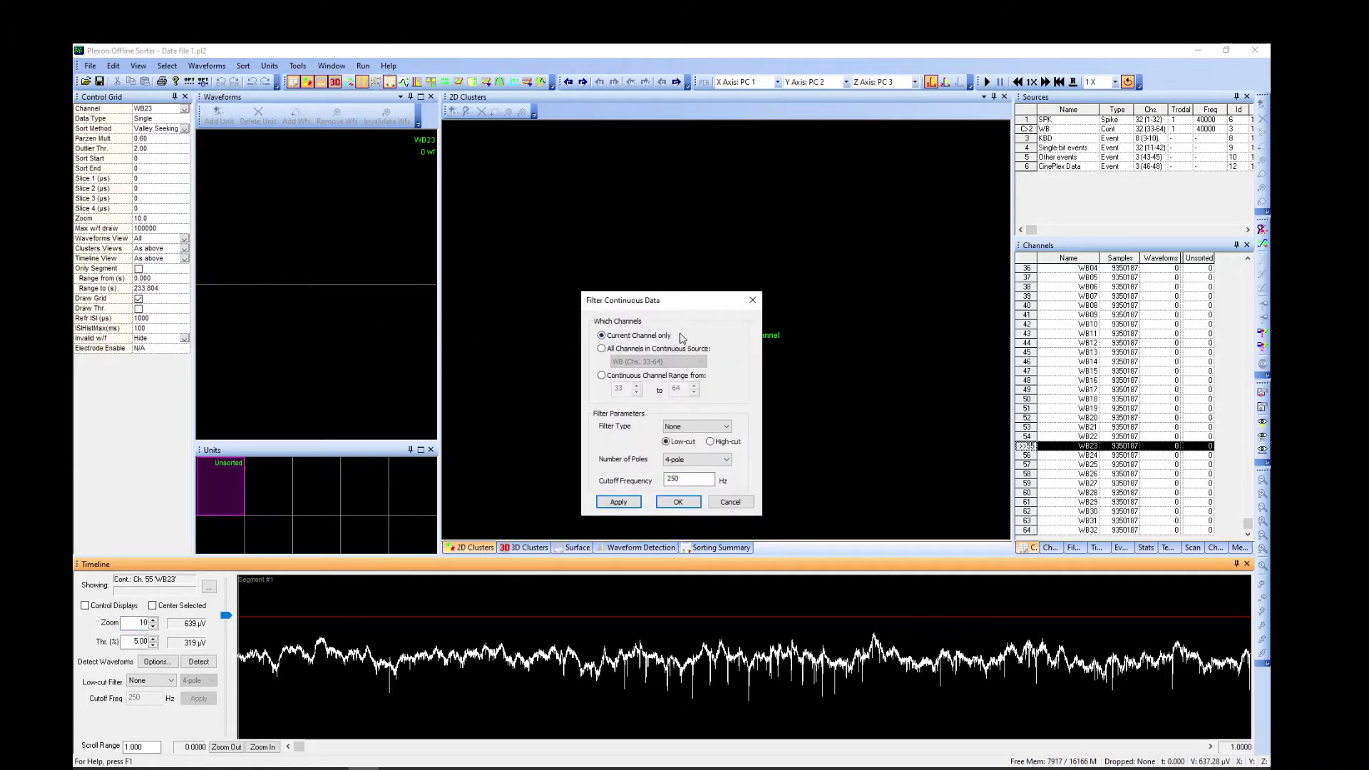
{"action": "left_click", "coordinate": [685, 428]}
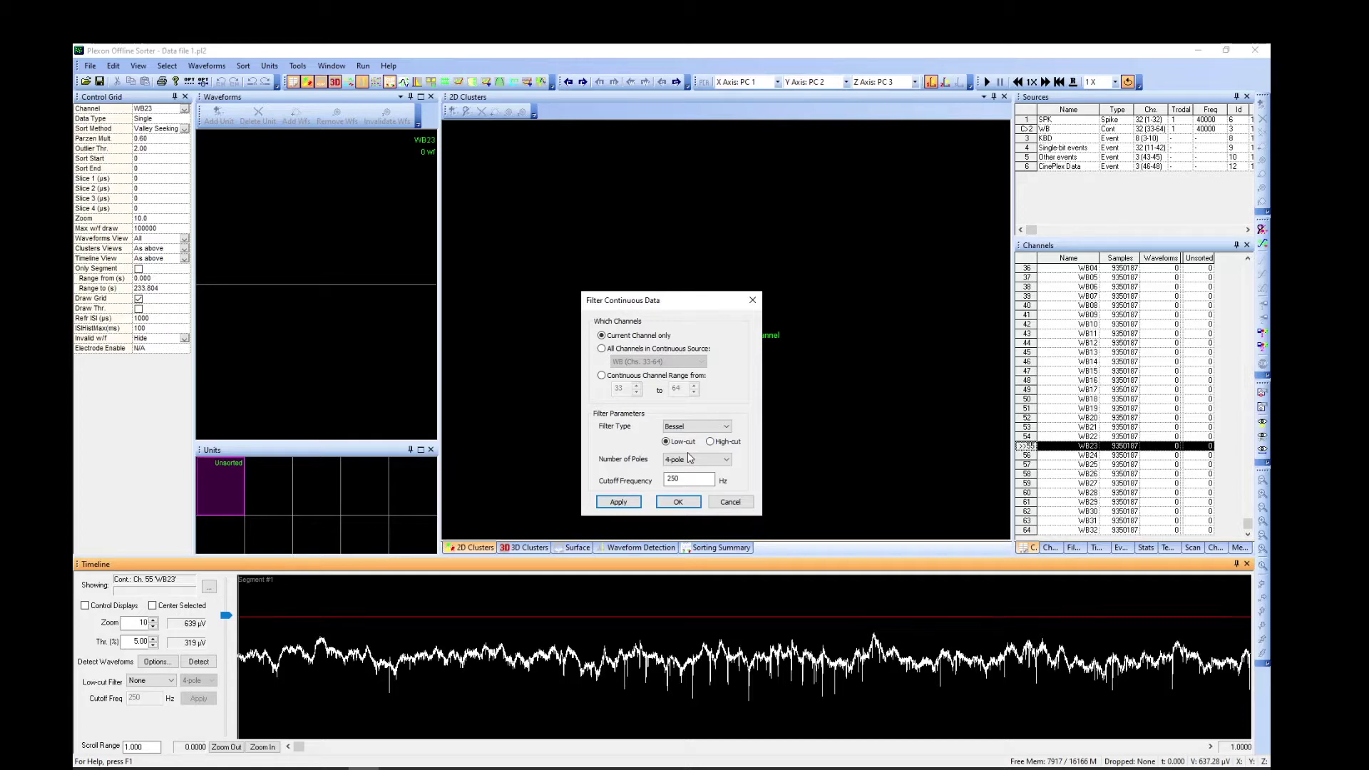
{"action": "double_click", "coordinate": [687, 479]}
{"action": "type", "text": "300"}
{"action": "left_click", "coordinate": [619, 503]}
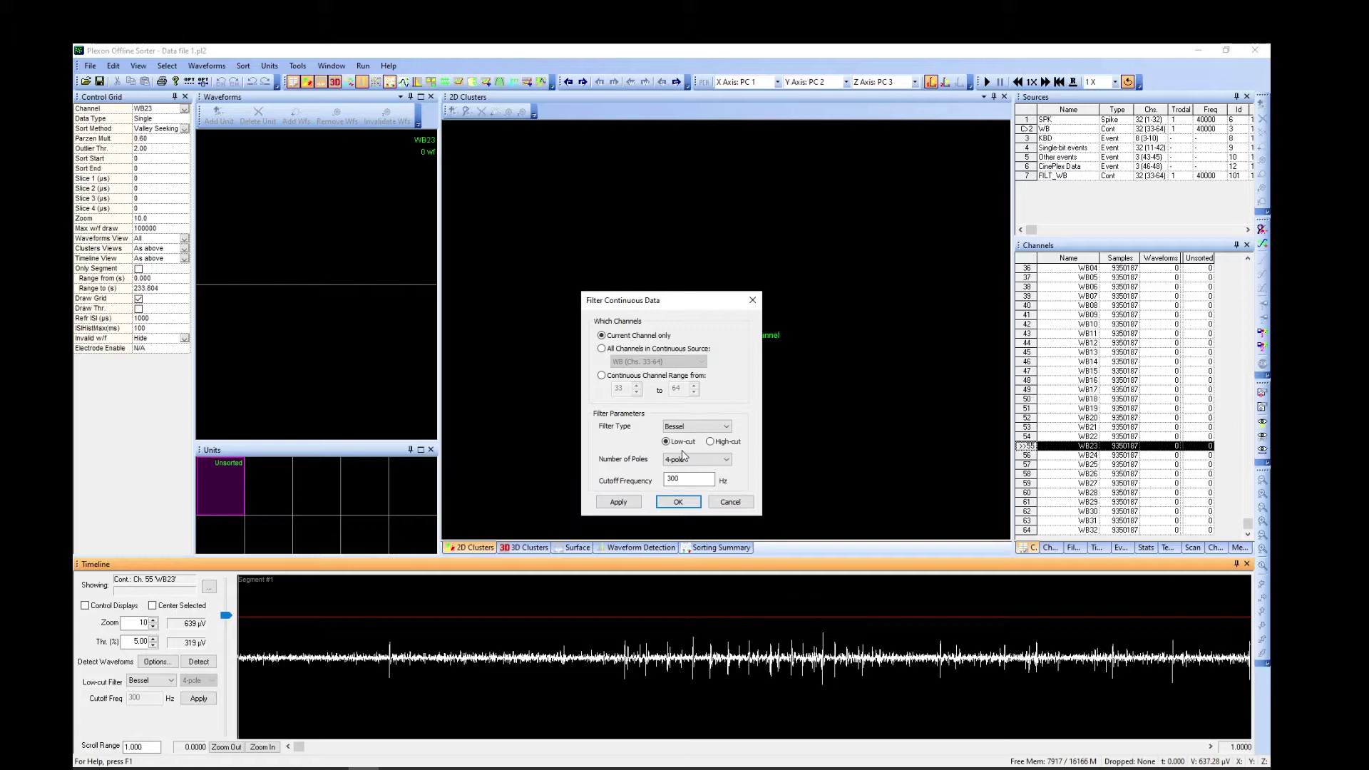
Change the filter's cutoff frequency to 250 Hz and apply it to the current channel.
{"action": "left_click_drag", "start_coordinate": [710, 479], "coordinate": [660, 483]}
{"action": "type", "text": "250"}
{"action": "left_click", "coordinate": [619, 502]}
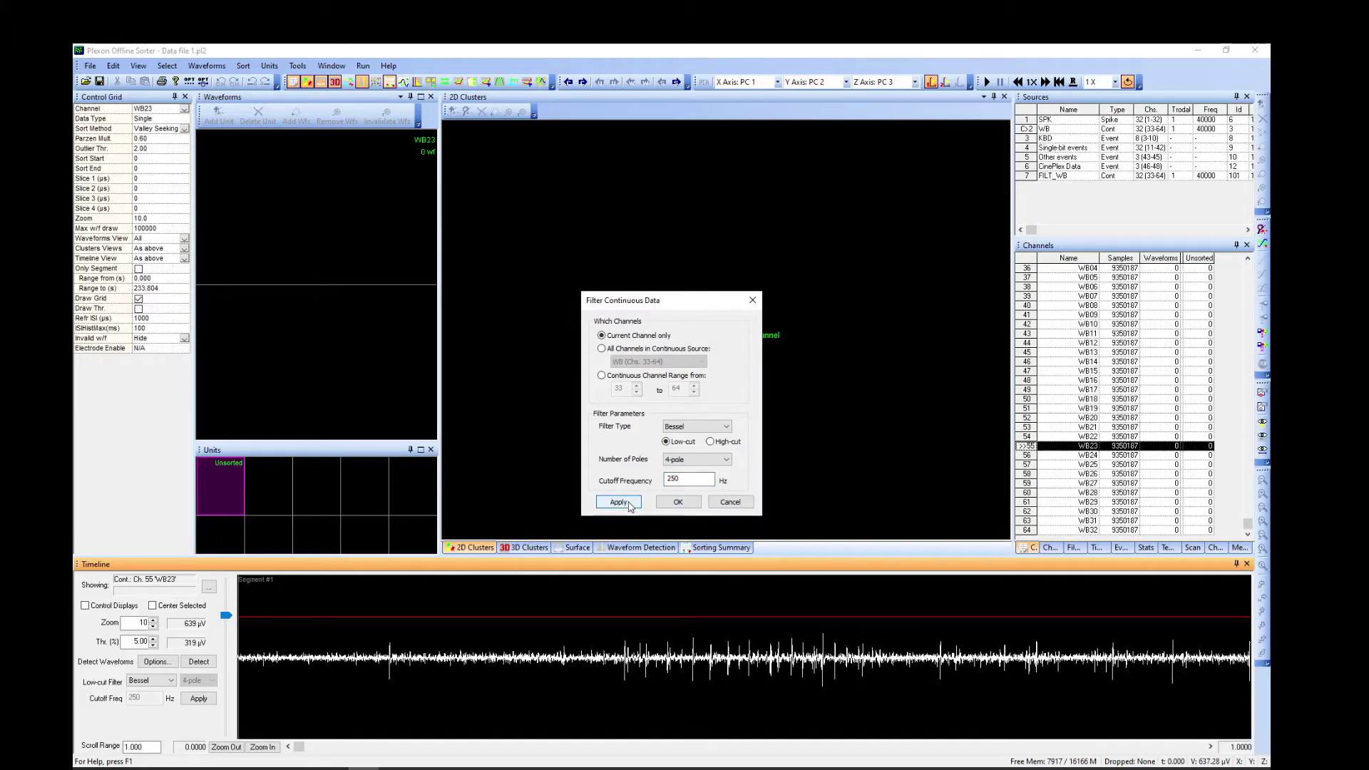
Set the filter's cutoff frequency back to 300 Hz, apply it, and close the filter settings.
{"action": "double_click", "coordinate": [687, 480]}
{"action": "type", "text": "300"}
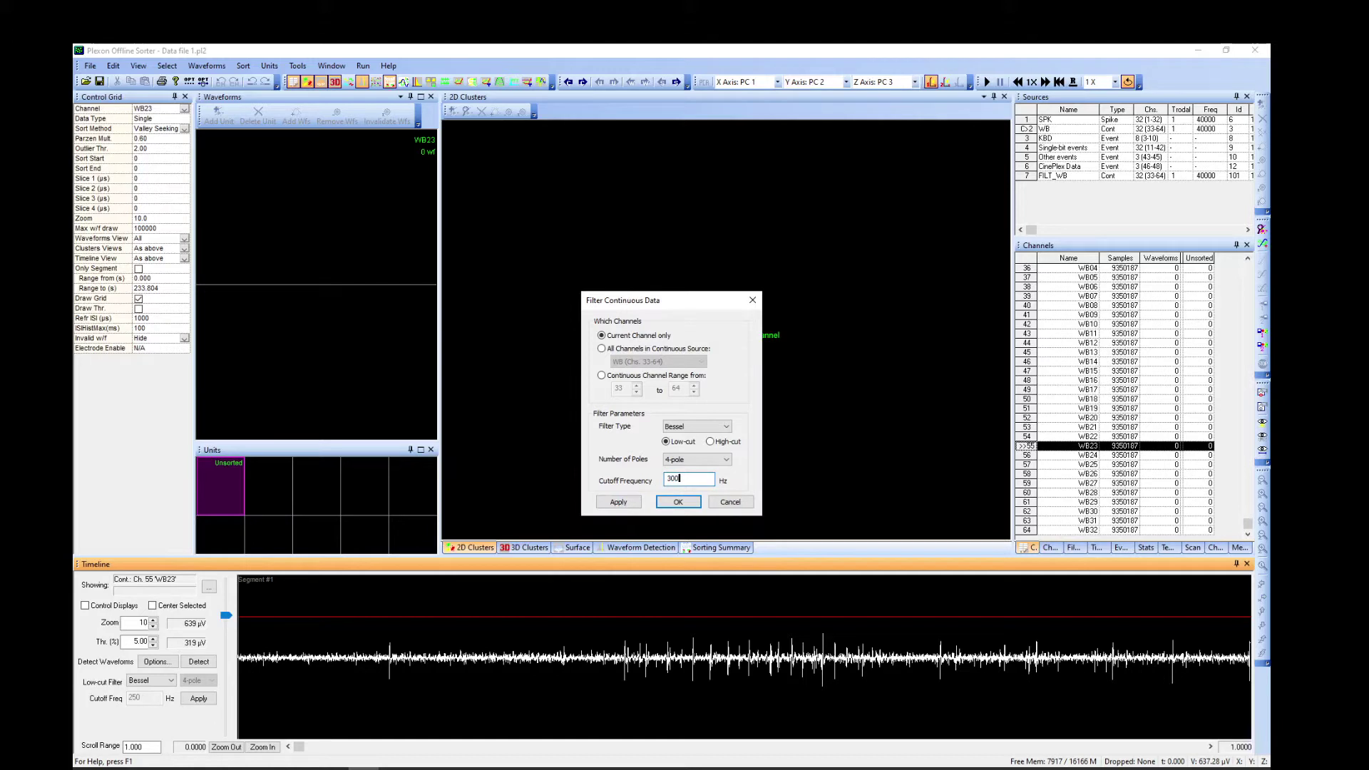
{"action": "left_click", "coordinate": [619, 503]}
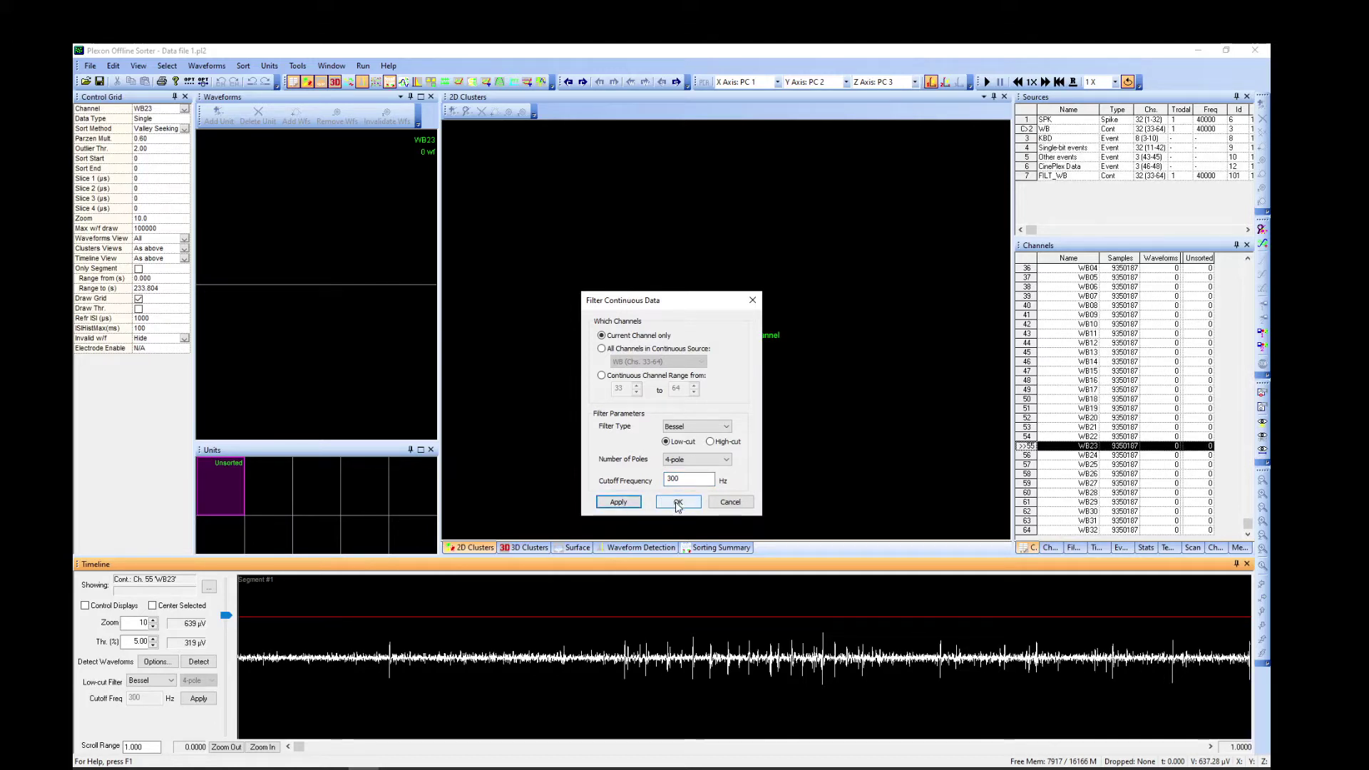
{"action": "left_click", "coordinate": [677, 502]}
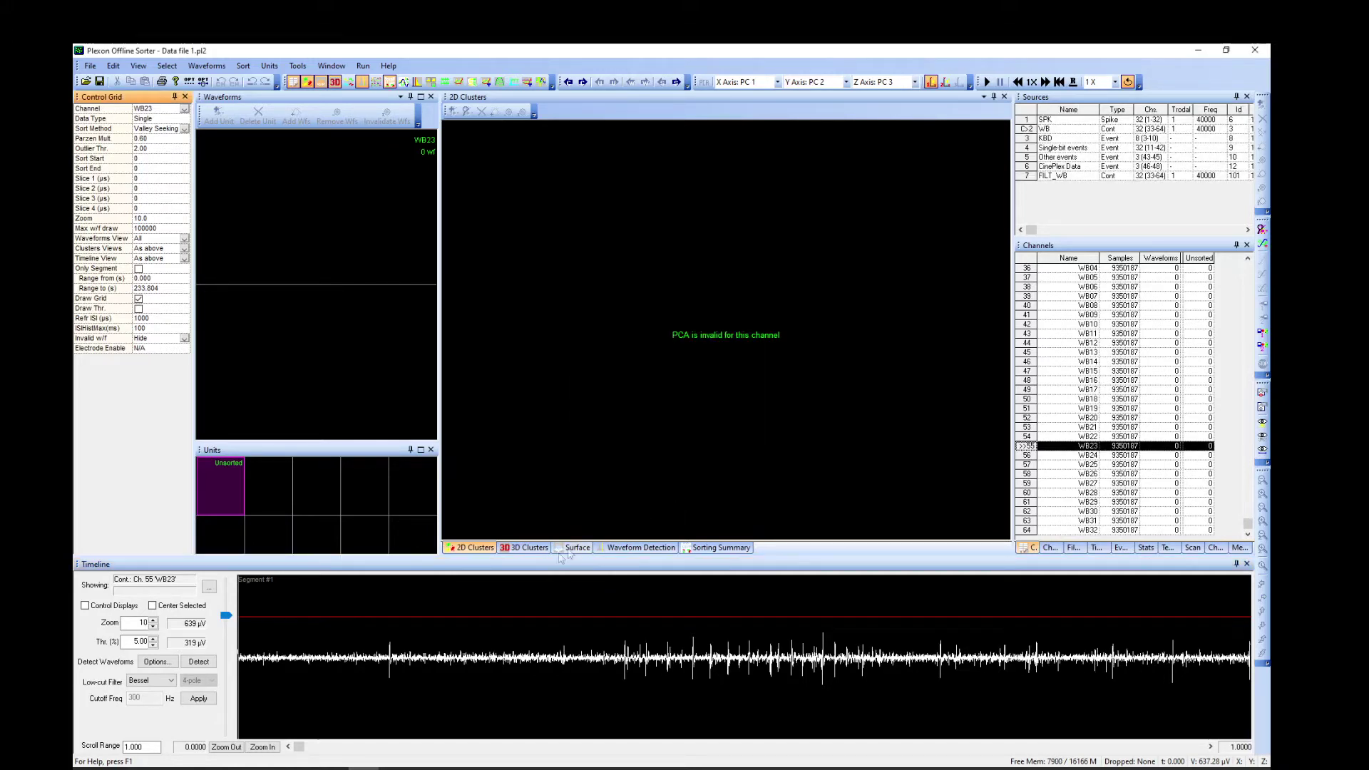
Lower the detection threshold on the timeline to about -1.83% (-117 µV), below the baseline noise.
{"action": "mouse_move", "coordinate": [298, 747]}
{"action": "left_mouse_down"}
{"action": "mouse_move", "coordinate": [422, 765]}
{"action": "mouse_move", "coordinate": [291, 756]}
{"action": "left_mouse_up"}
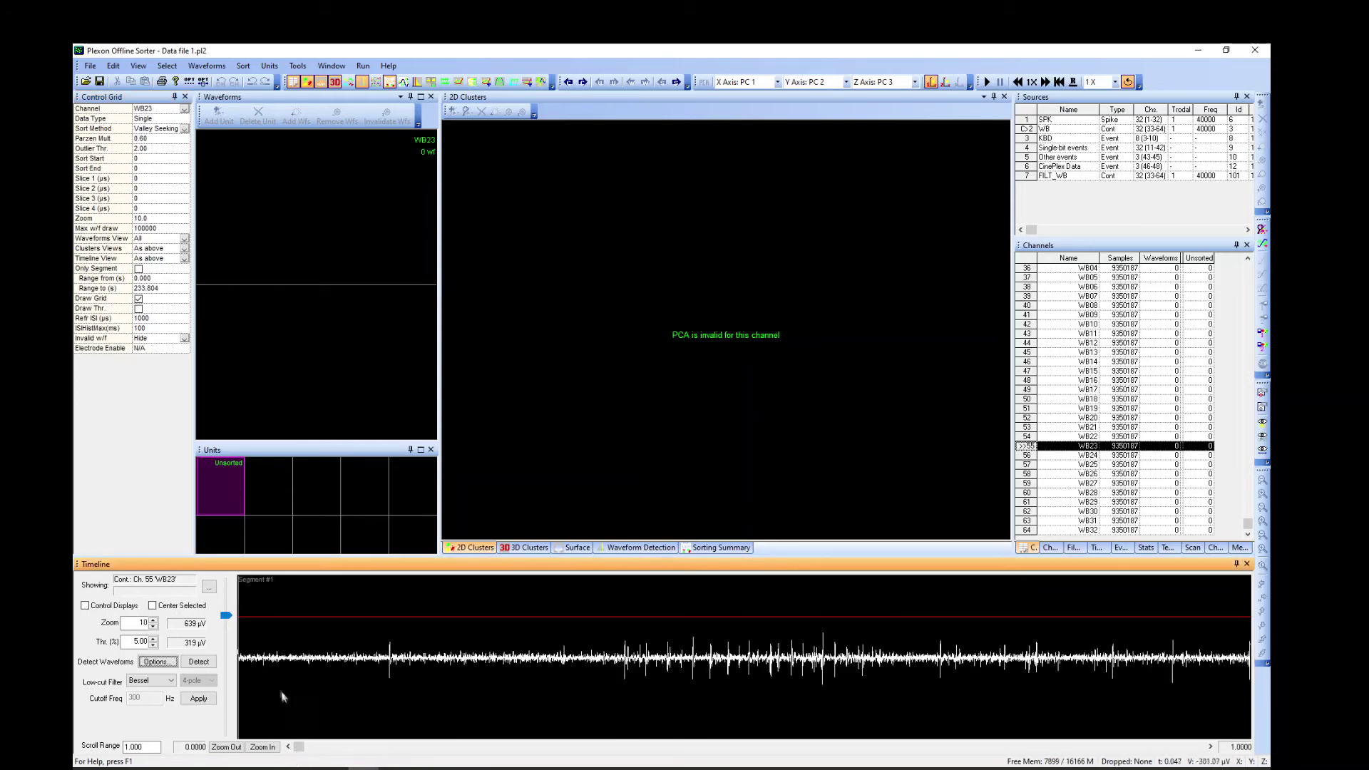
{"action": "left_click", "coordinate": [226, 633]}
{"action": "left_click_drag", "start_coordinate": [226, 633], "coordinate": [231, 673]}
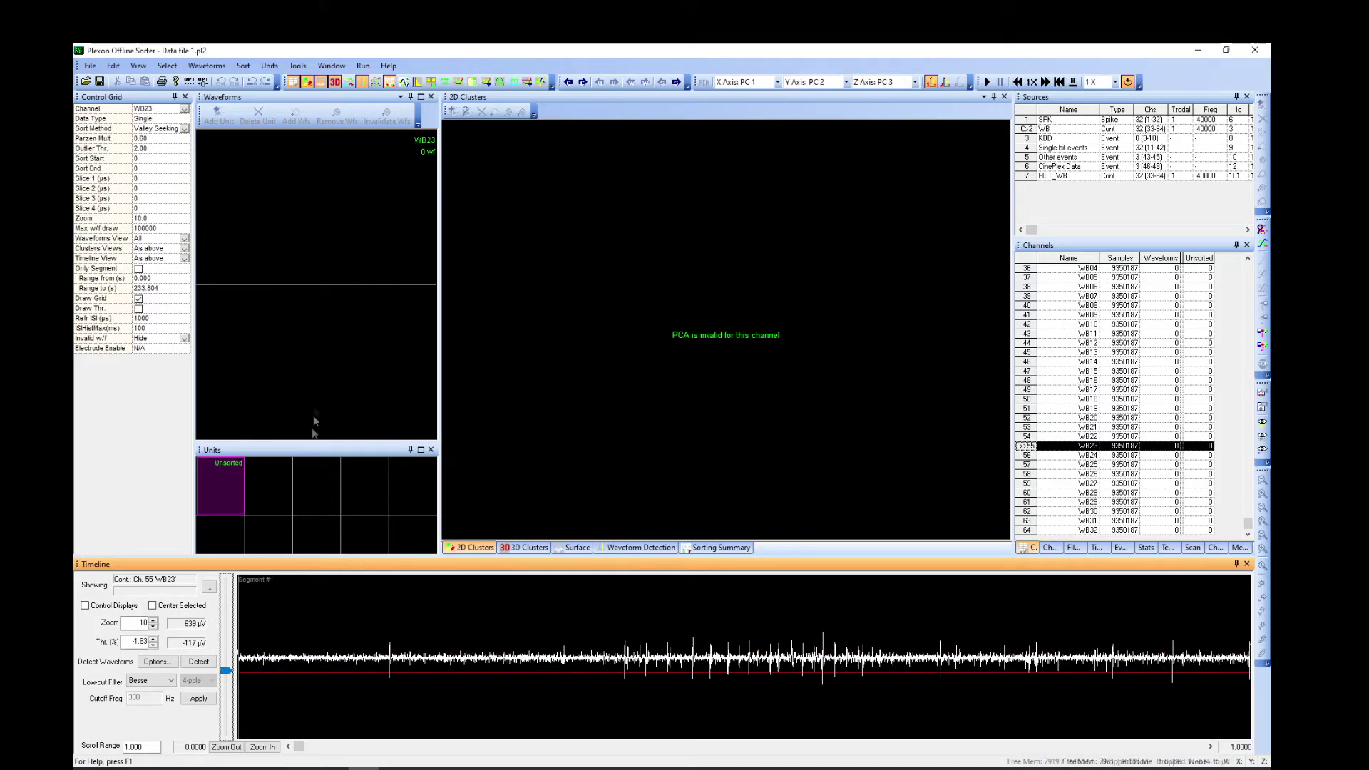
Detect waveforms on the current channel using a threshold of -2.50 sigmas from the mean of the peak heights histogram.
{"action": "left_click", "coordinate": [216, 67]}
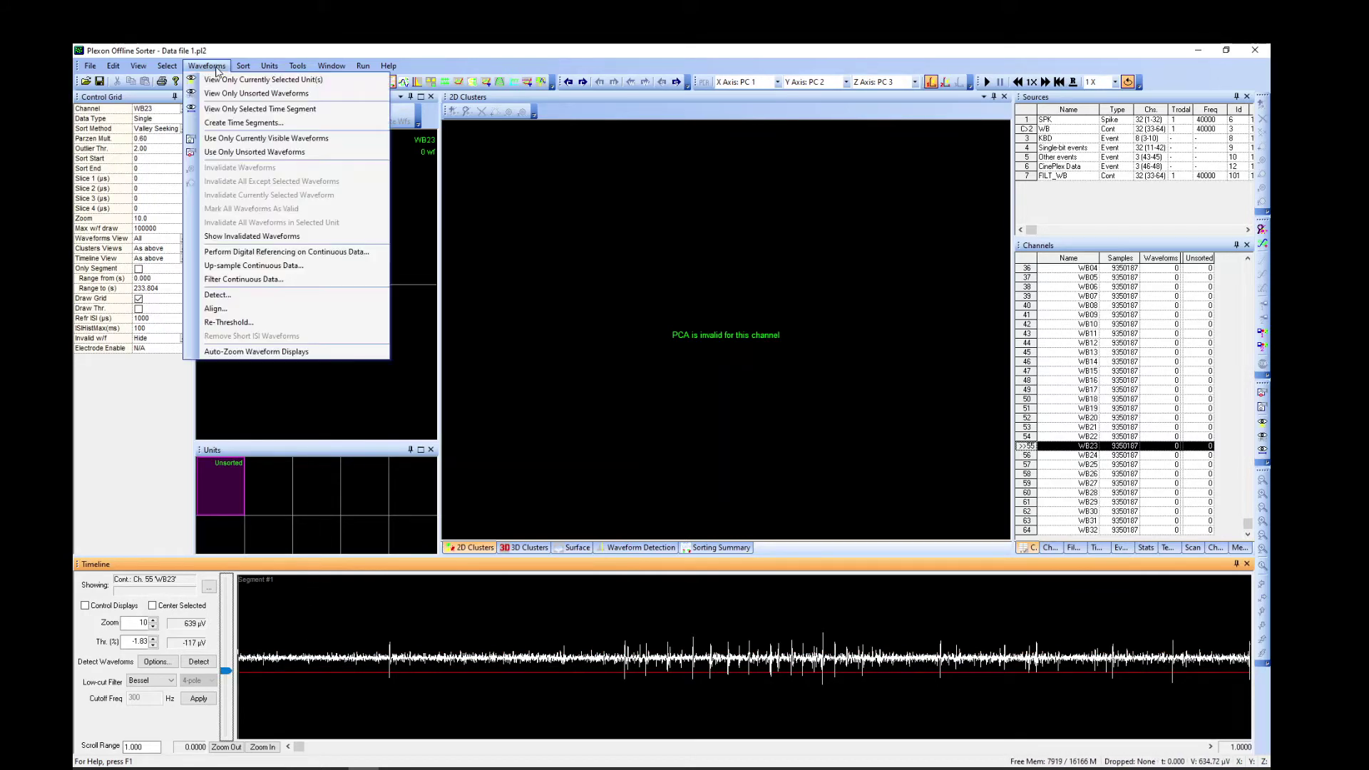
{"action": "left_click", "coordinate": [214, 296]}
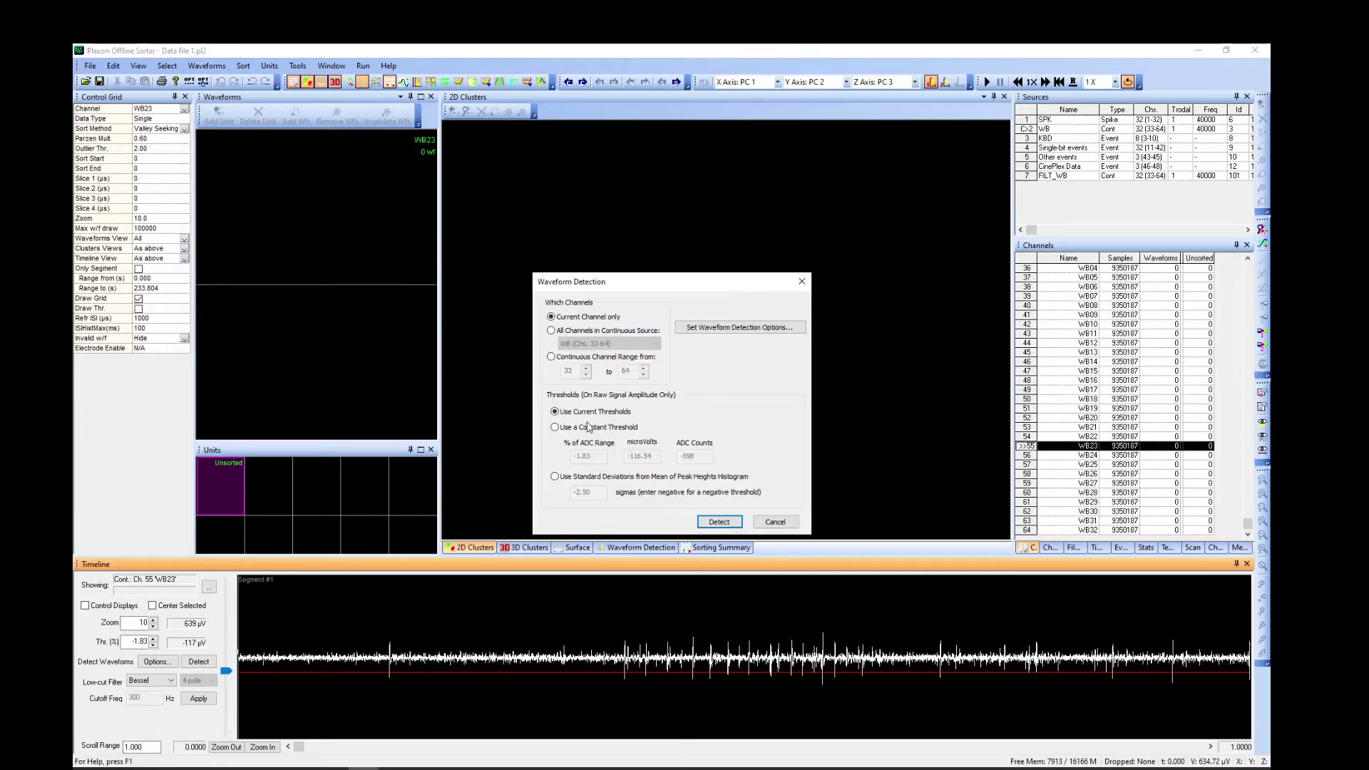
{"action": "left_click", "coordinate": [610, 430]}
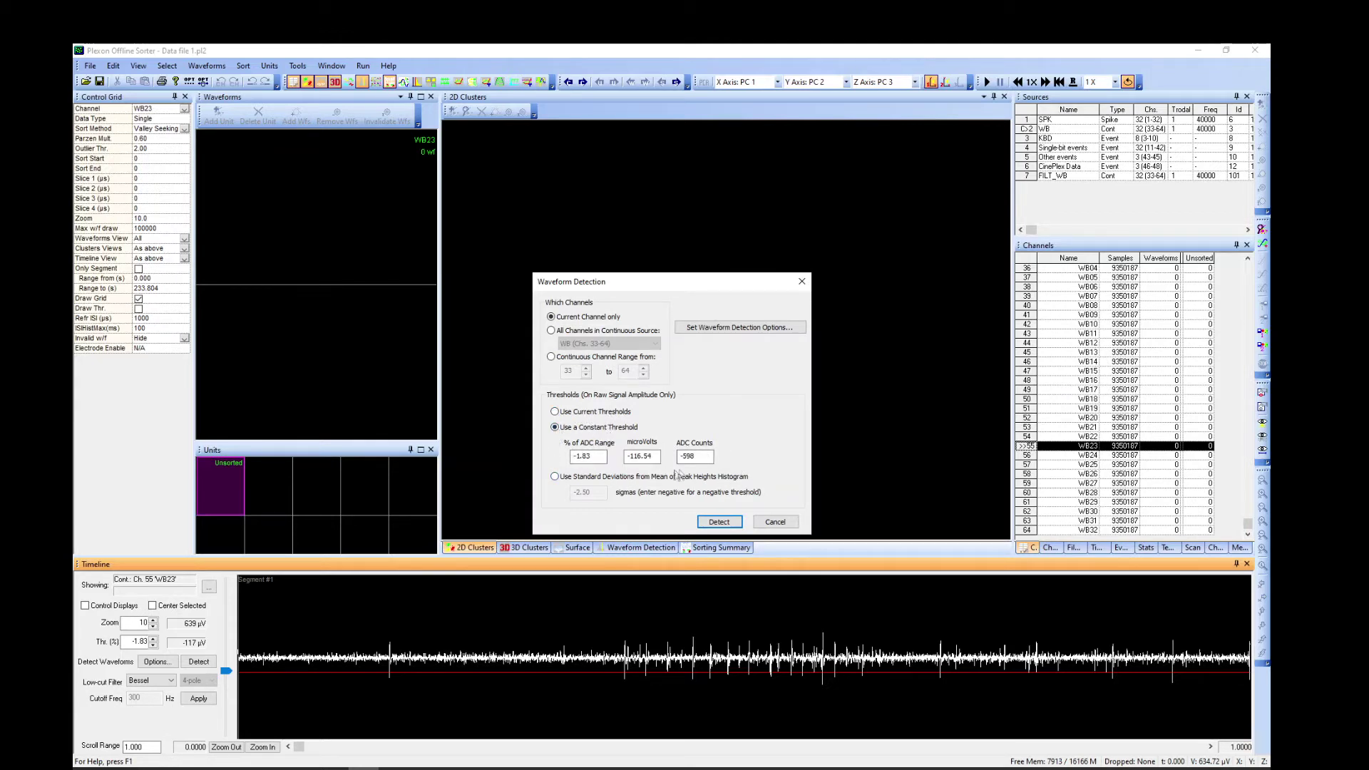
{"action": "left_click", "coordinate": [659, 479]}
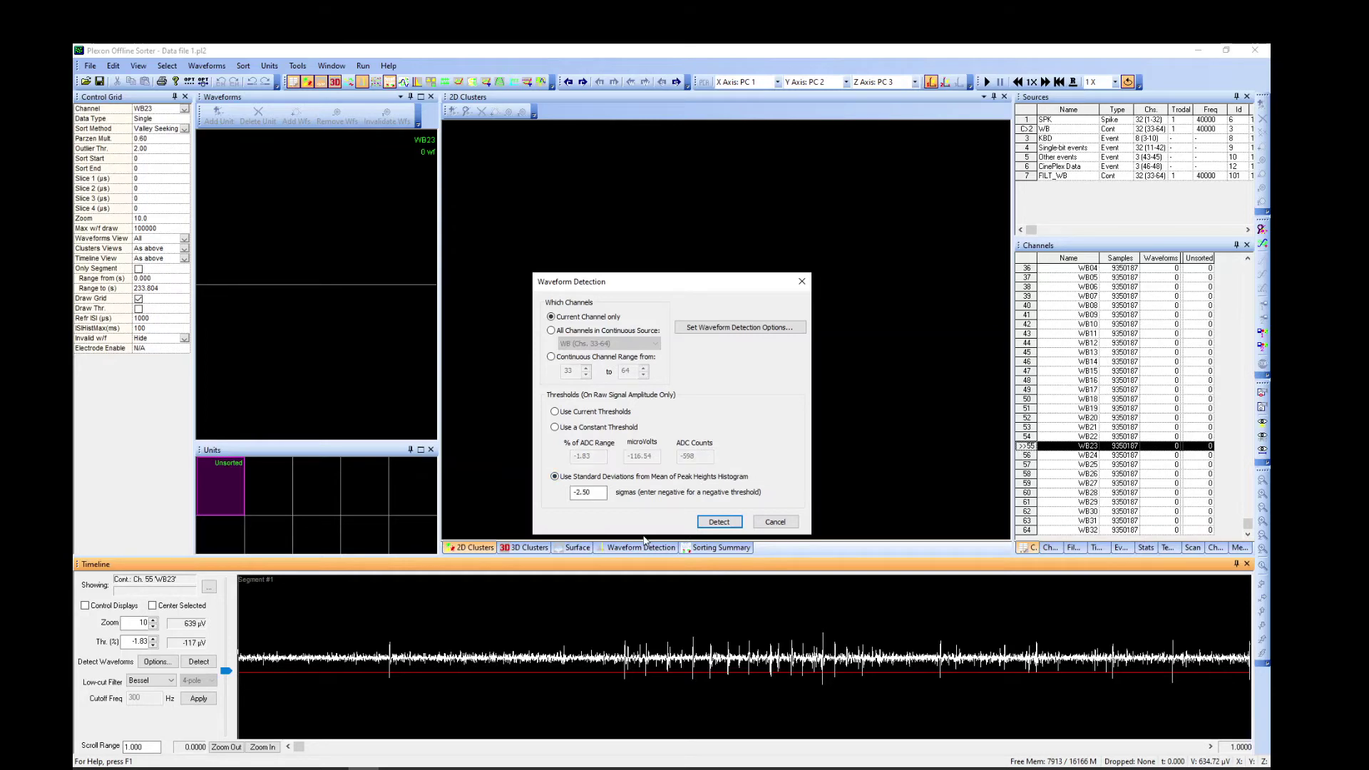
{"action": "left_click", "coordinate": [595, 492]}
{"action": "left_click", "coordinate": [719, 522]}
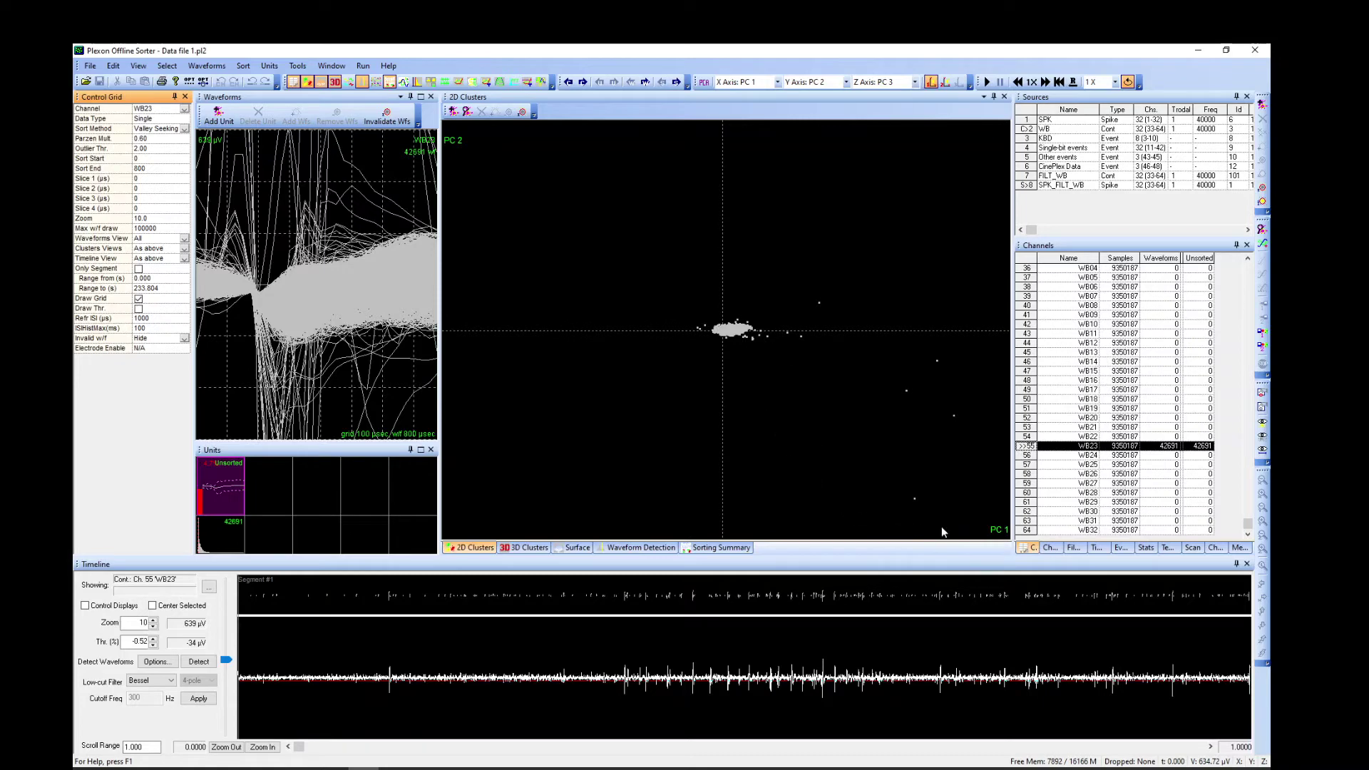
Enlarge the PC1/PC2 cluster plot, enable Center Selected, and magnify the timeline to a 0.063 scroll range.
{"action": "scroll", "coordinate": [739, 331], "scroll_direction": "up", "scroll_amount": 5}
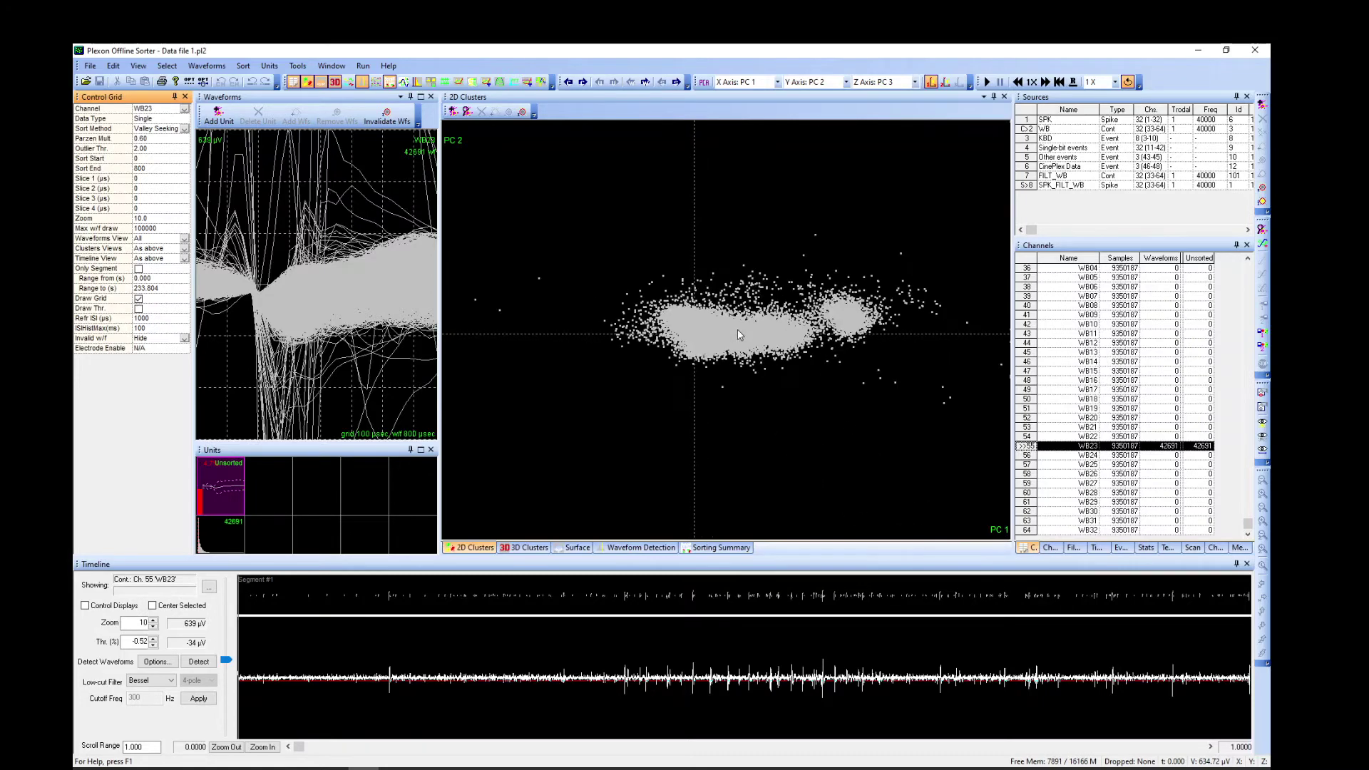
{"action": "scroll", "coordinate": [738, 333], "scroll_direction": "up", "scroll_amount": 2}
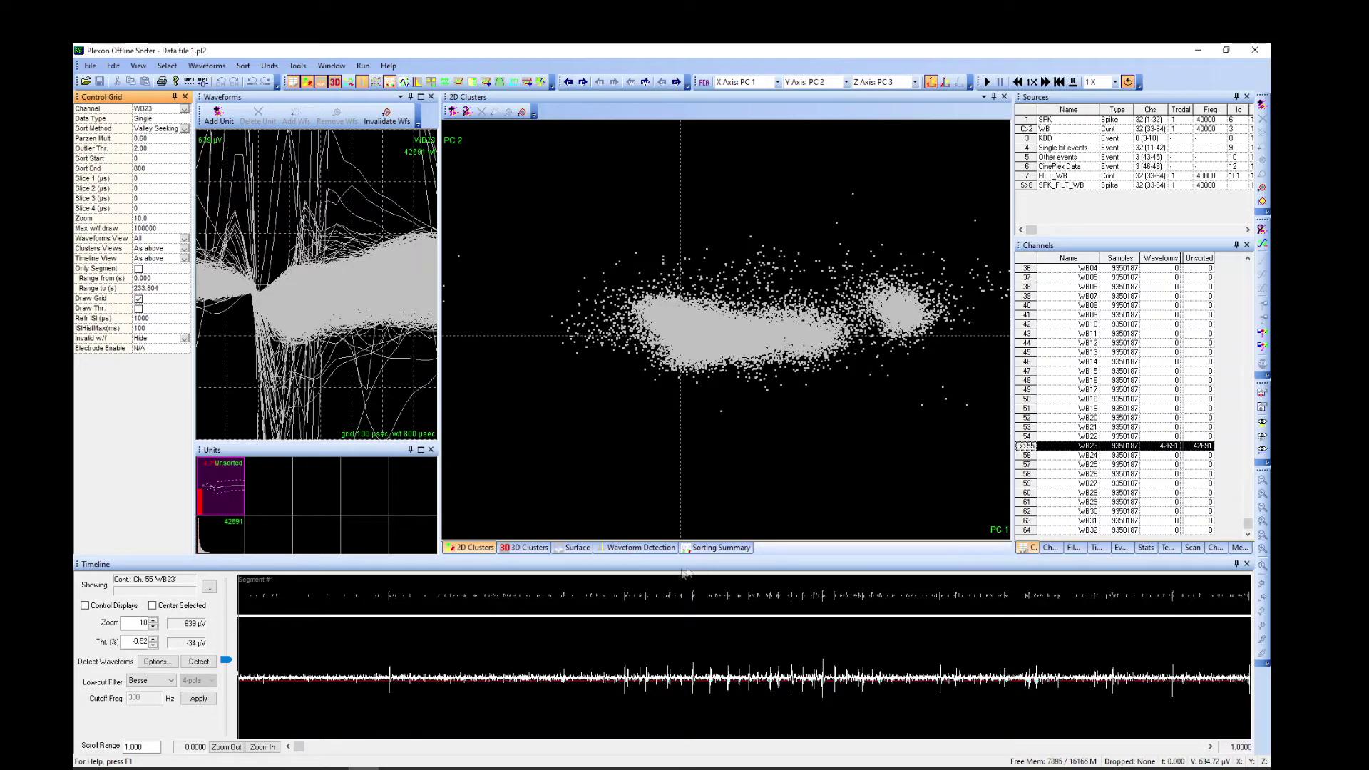
{"action": "left_click", "coordinate": [177, 609]}
{"action": "left_click", "coordinate": [264, 748]}
{"action": "left_click", "coordinate": [263, 748]}
{"action": "left_click", "coordinate": [263, 748]}
{"action": "left_click", "coordinate": [263, 748]}
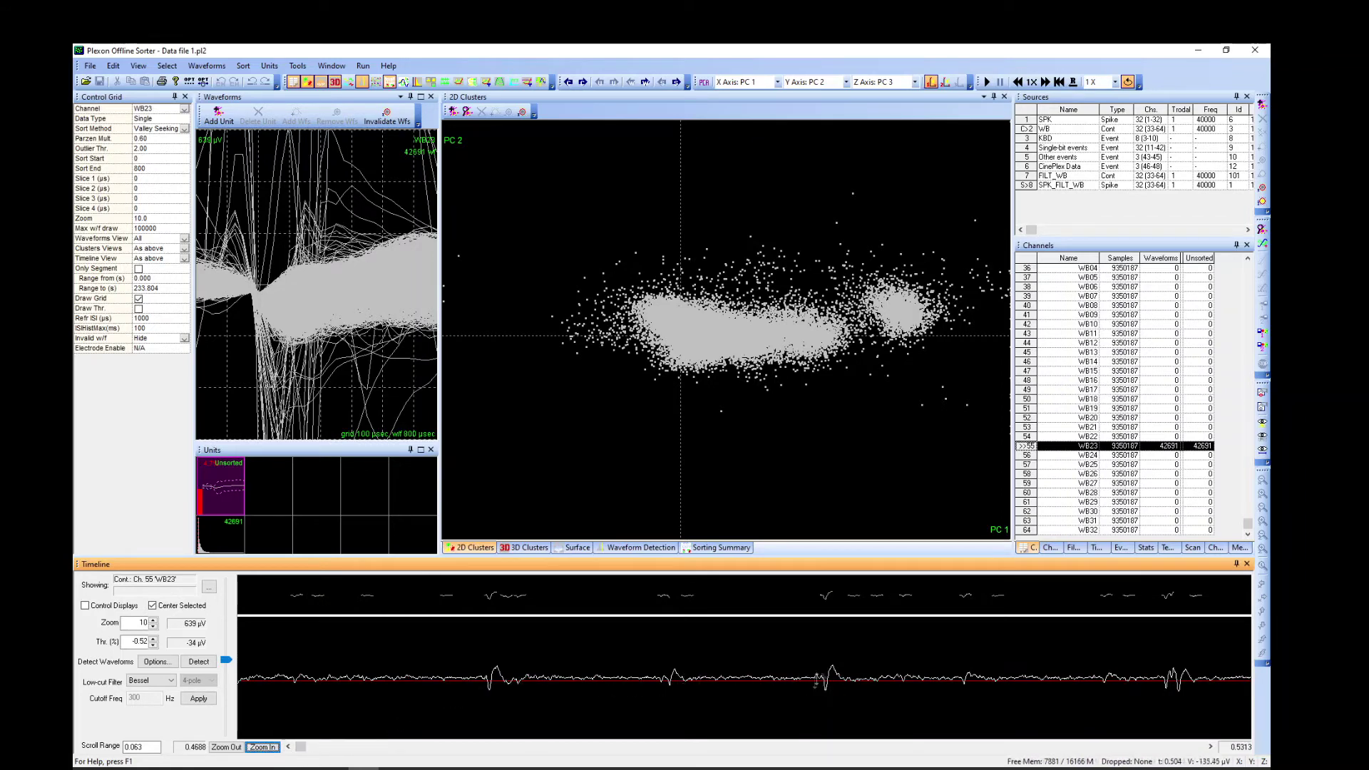
Examine the timeline traces of individual waveforms picked from the separate small cluster and the large main cluster.
{"action": "left_click", "coordinate": [902, 314]}
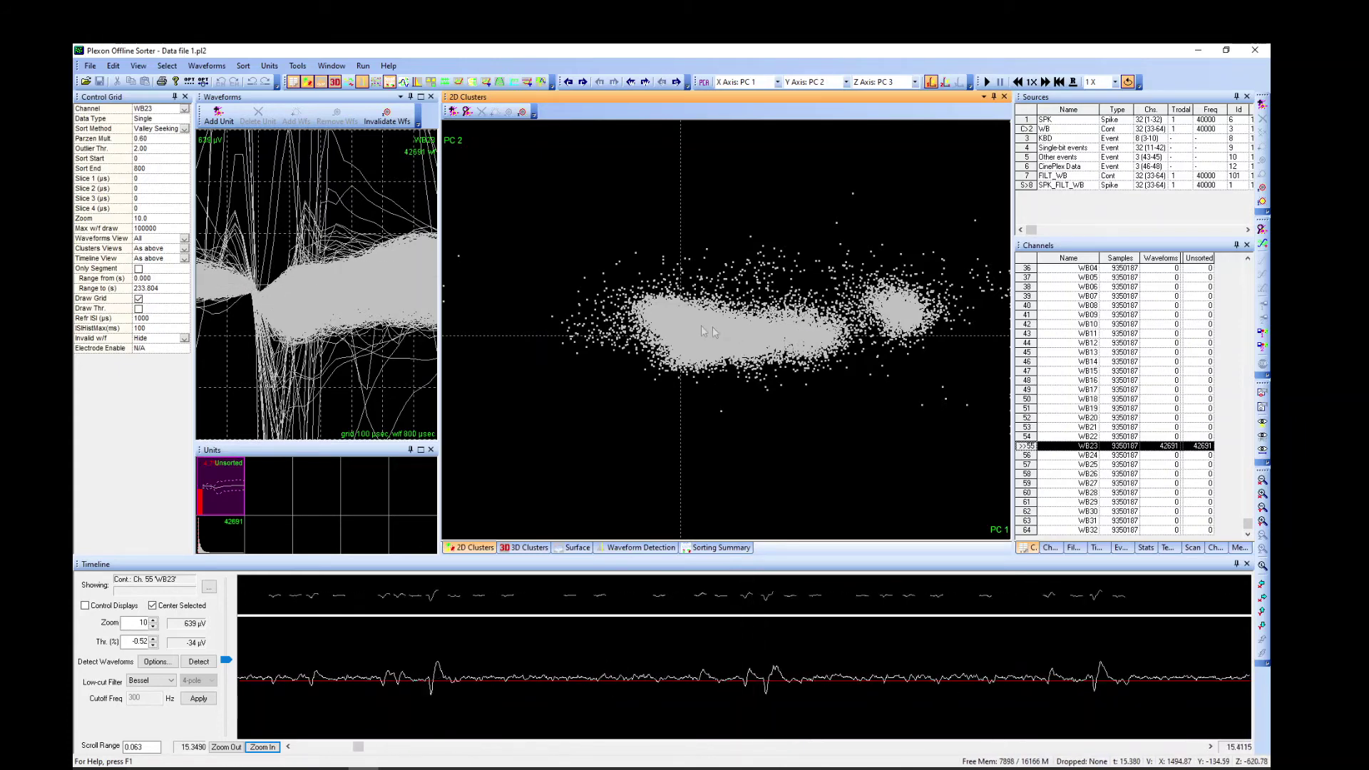
{"action": "left_click", "coordinate": [645, 310]}
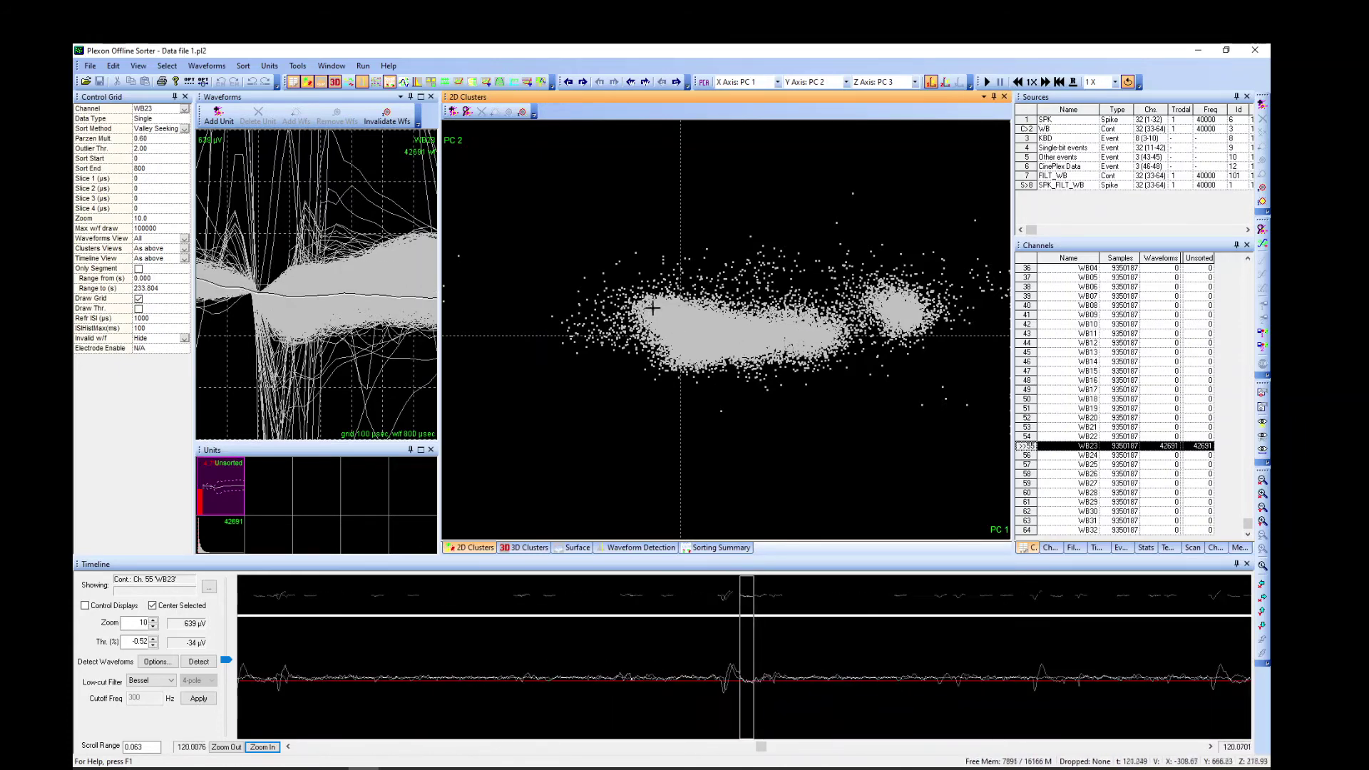
{"action": "left_click", "coordinate": [991, 297]}
{"action": "left_click_drag", "start_coordinate": [302, 747], "coordinate": [356, 765]}
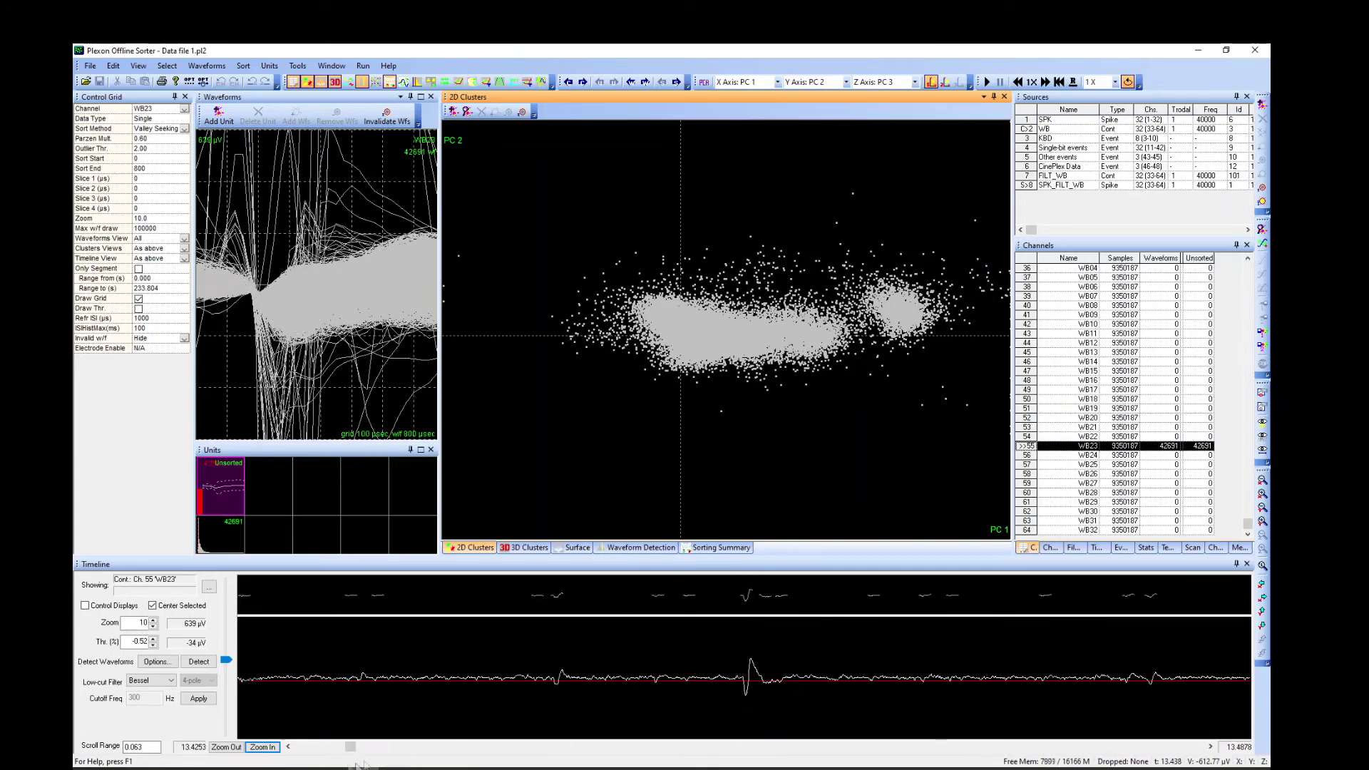
Magnify the timeline to a 0.031 scroll range and raise its amplitude zoom to 13.
{"action": "left_click", "coordinate": [264, 748]}
{"action": "left_click", "coordinate": [142, 624]}
{"action": "key", "text": "Up"}
{"action": "key", "text": "Up"}
{"action": "key", "text": "Up"}
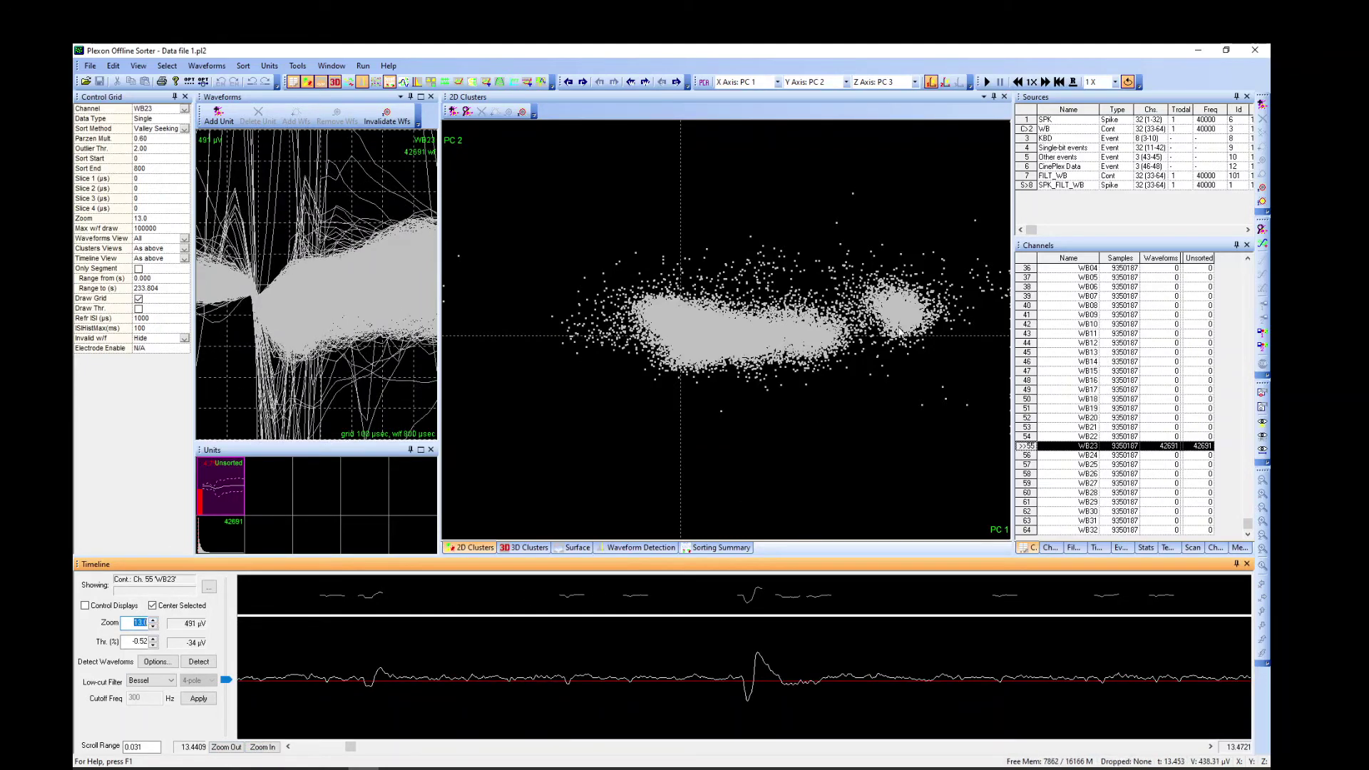
Examine the spike shape and duration of several waveforms from the separate small cluster on the timeline.
{"action": "left_click", "coordinate": [905, 303]}
{"action": "left_click", "coordinate": [901, 308]}
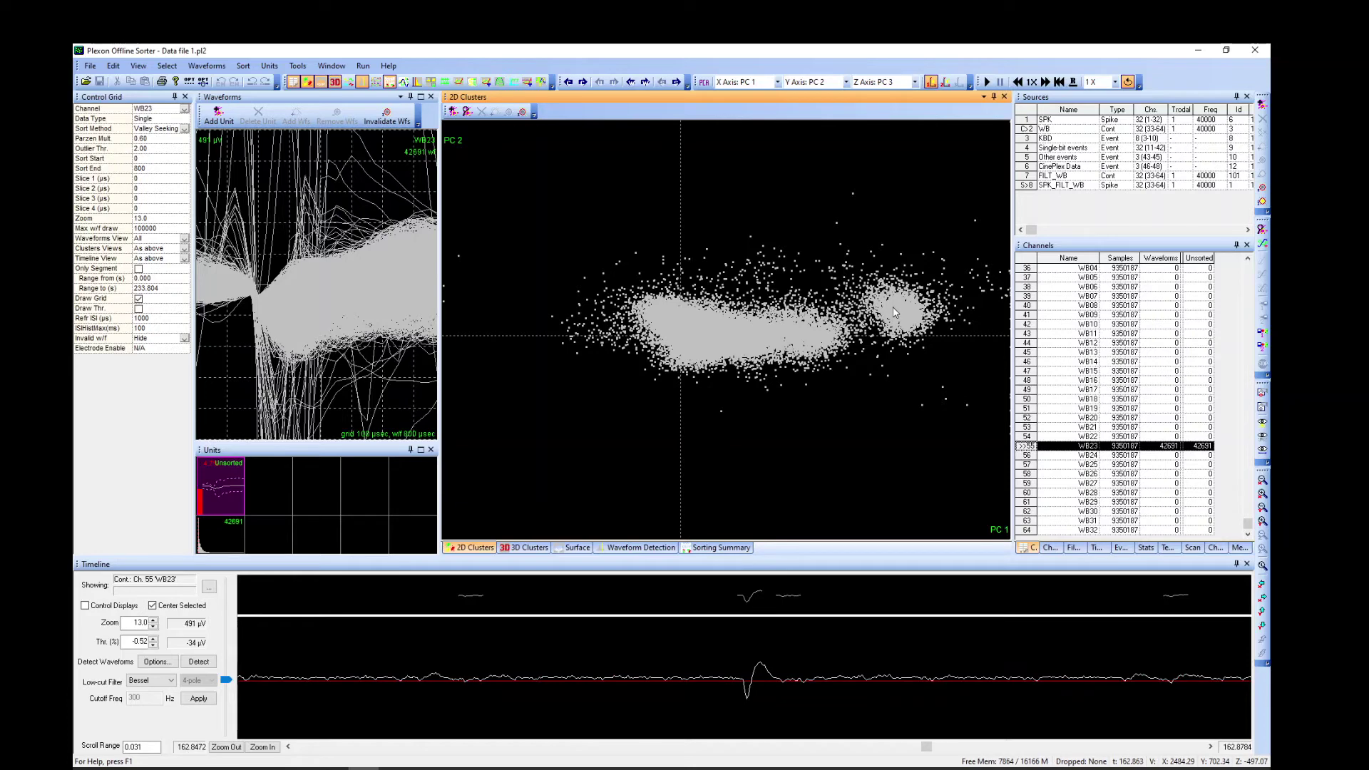
{"action": "left_click", "coordinate": [893, 307]}
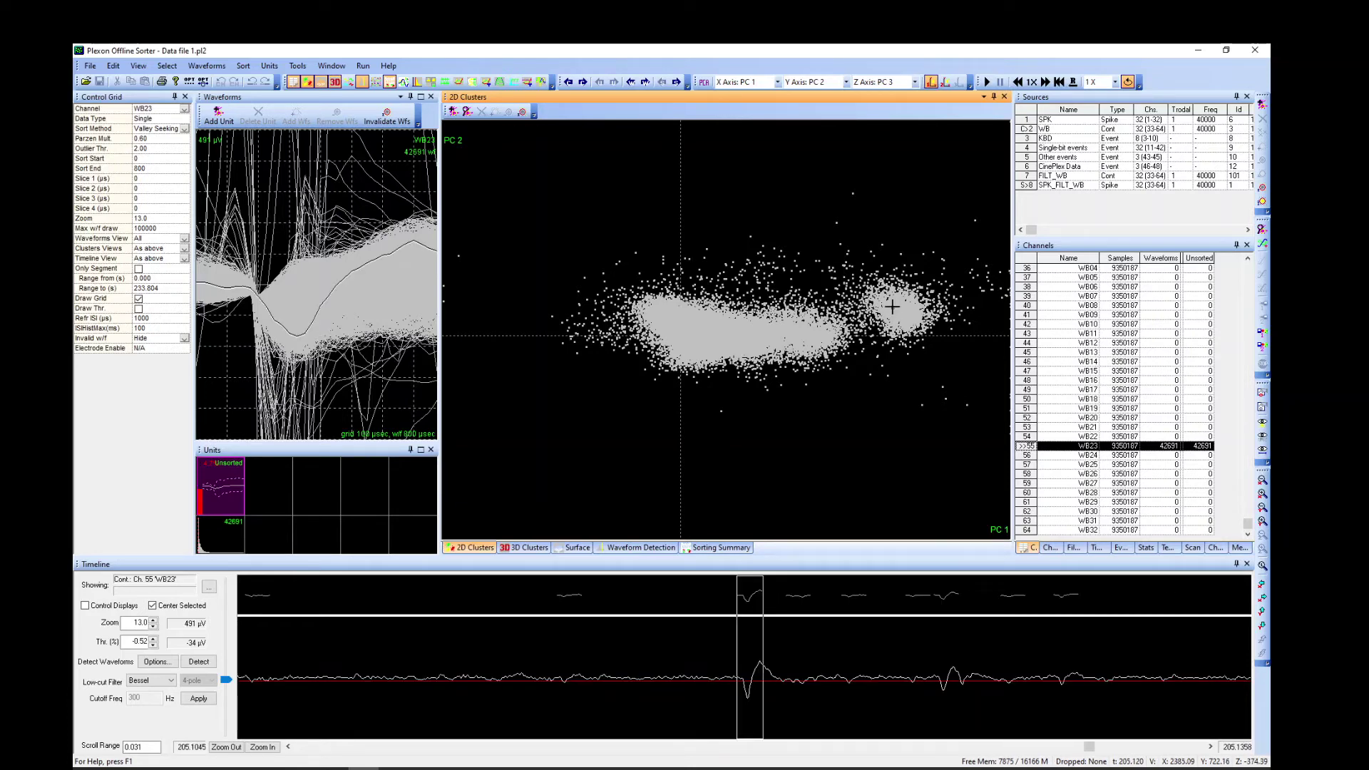
Set the waveform detection options to a 1000 microsecond waveform length and a 1000 microsecond dead time.
{"action": "left_click", "coordinate": [176, 664]}
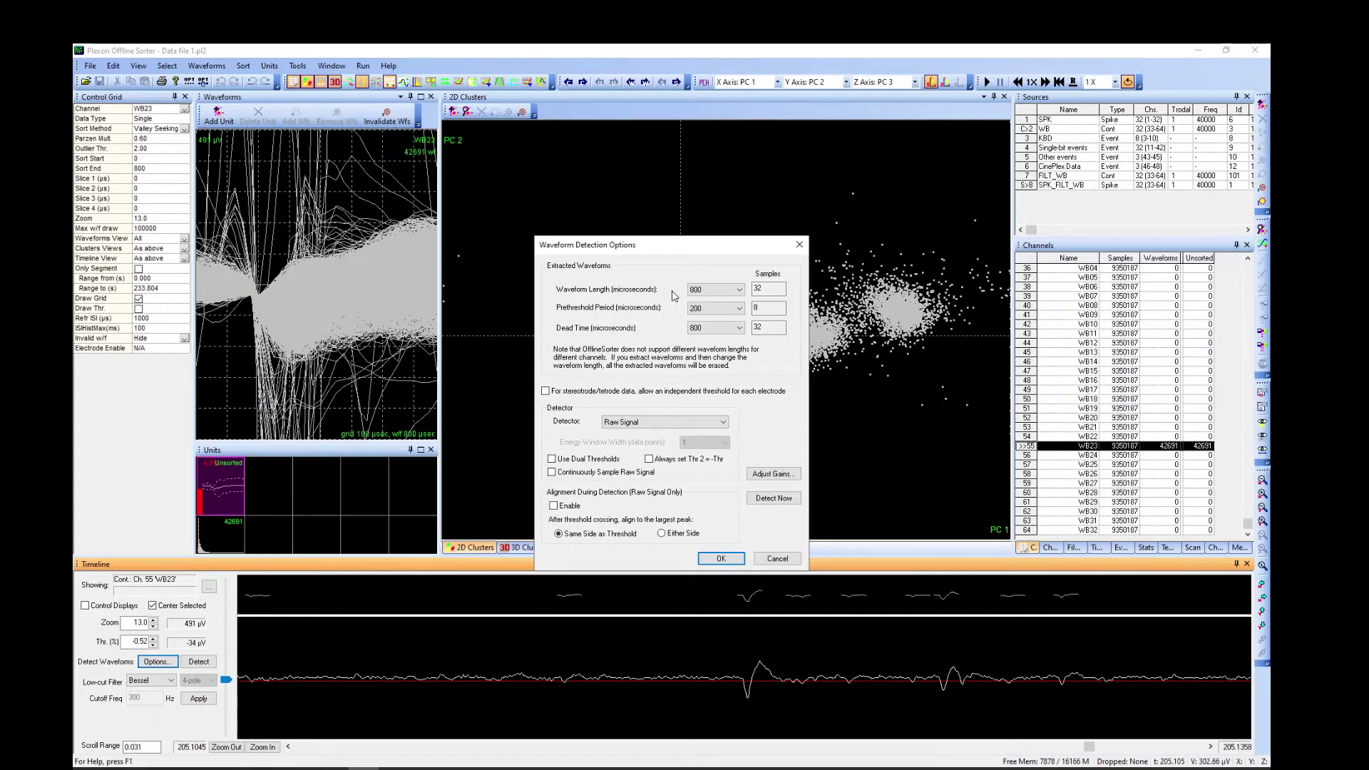
{"action": "left_click", "coordinate": [740, 291]}
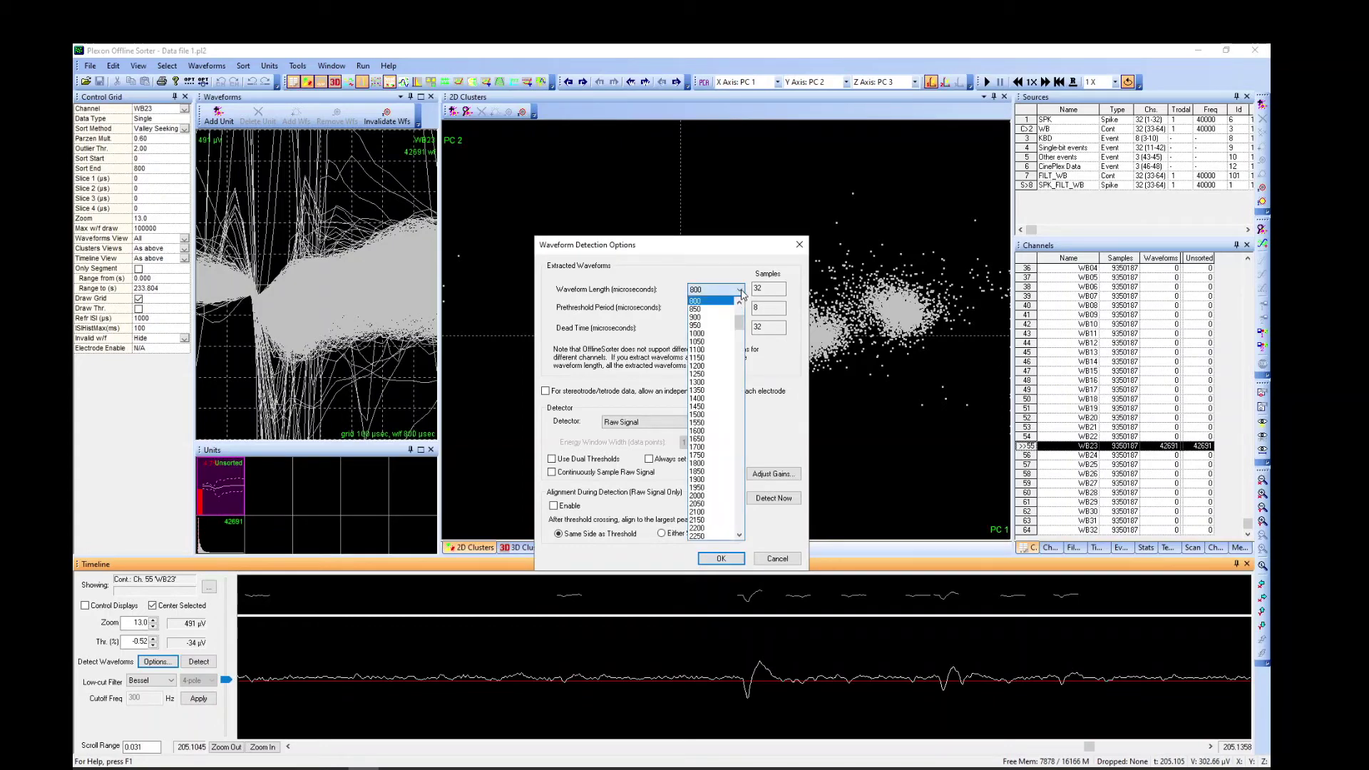
{"action": "left_click", "coordinate": [711, 334]}
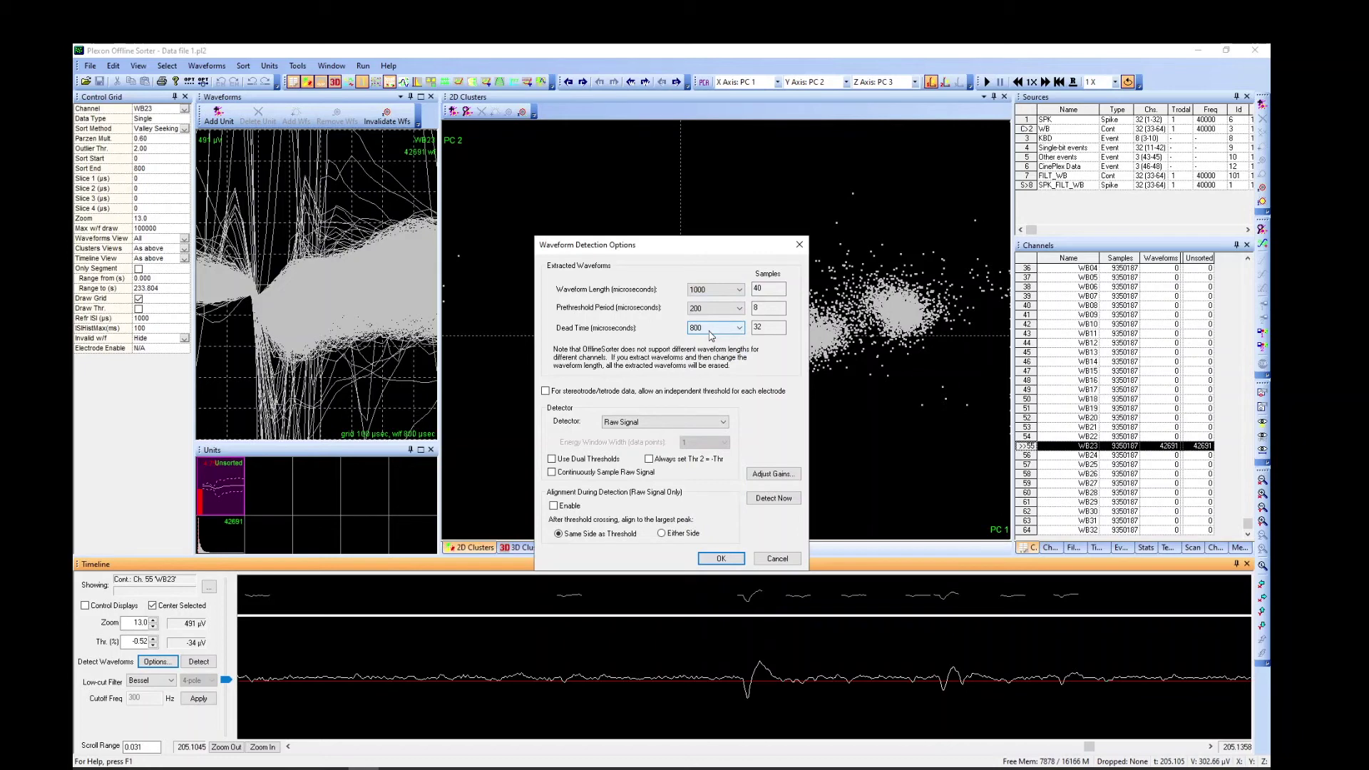
{"action": "left_click", "coordinate": [739, 328]}
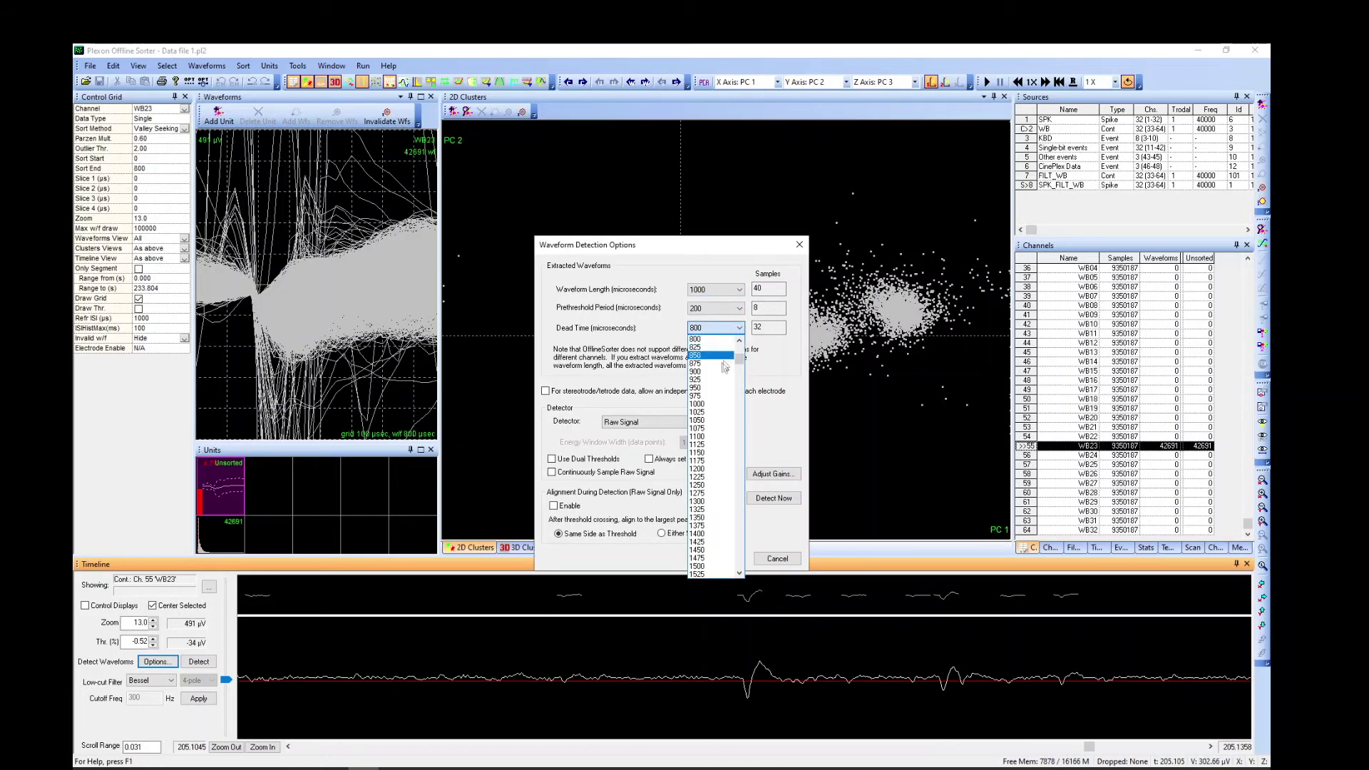
{"action": "left_click", "coordinate": [716, 404]}
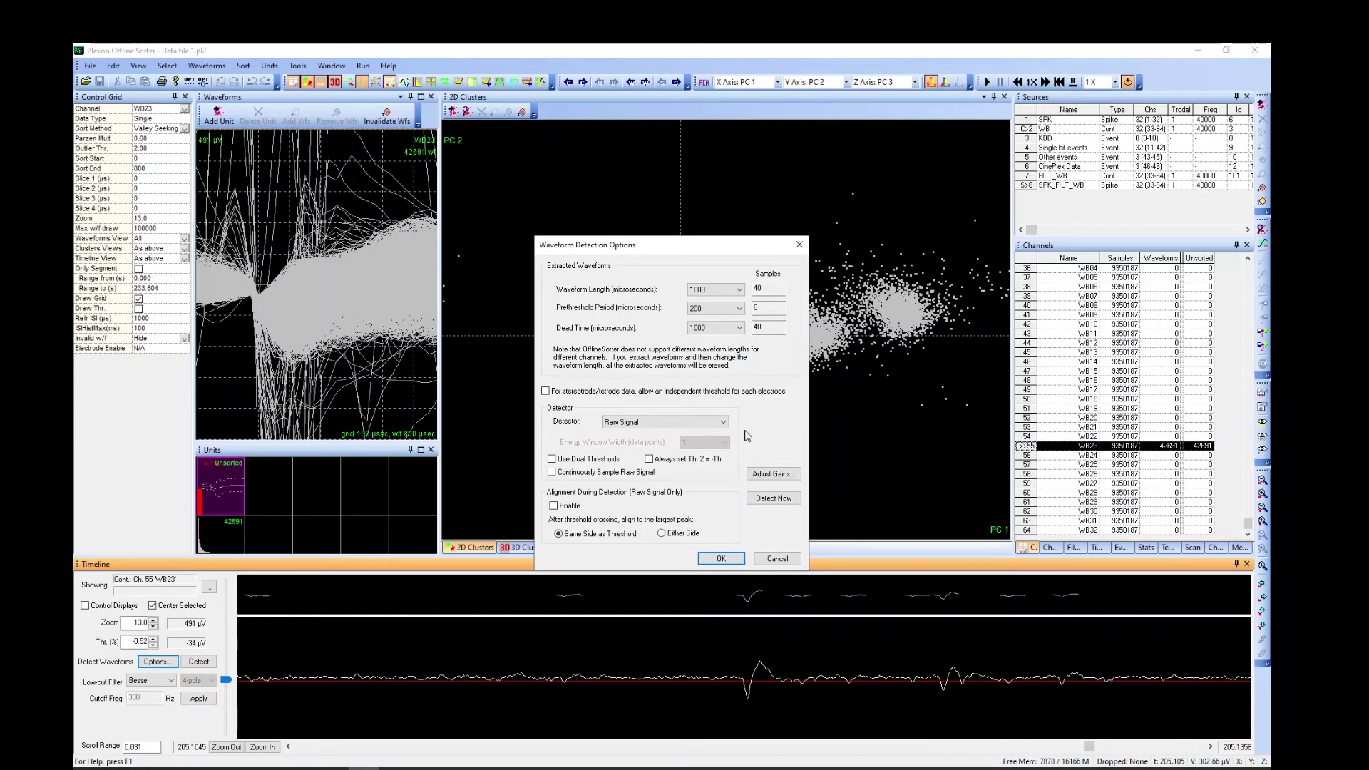
{"action": "left_click", "coordinate": [721, 560]}
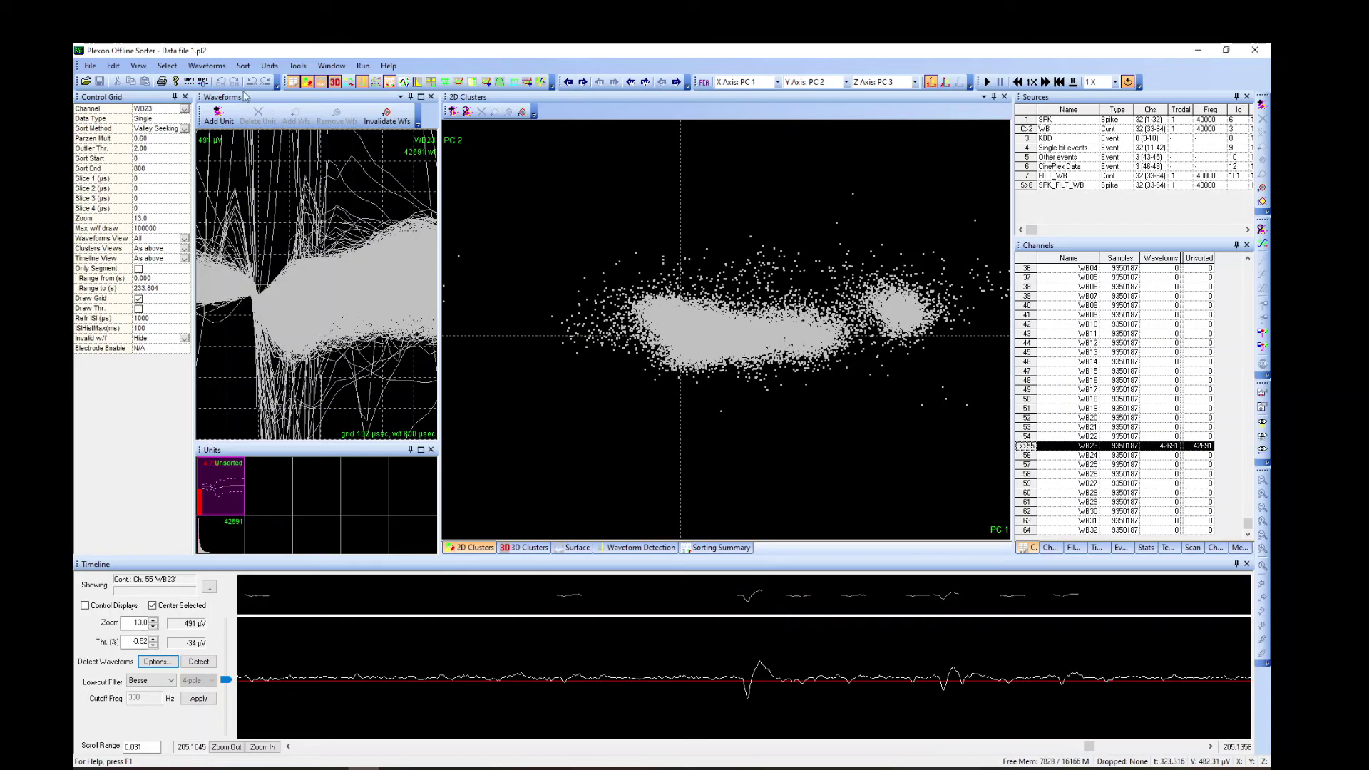
Re-detect waveforms on the current channel only with a threshold of -2.50 sigmas from the peak heights mean, accepting removal of other channels' spikes.
{"action": "left_click", "coordinate": [209, 67]}
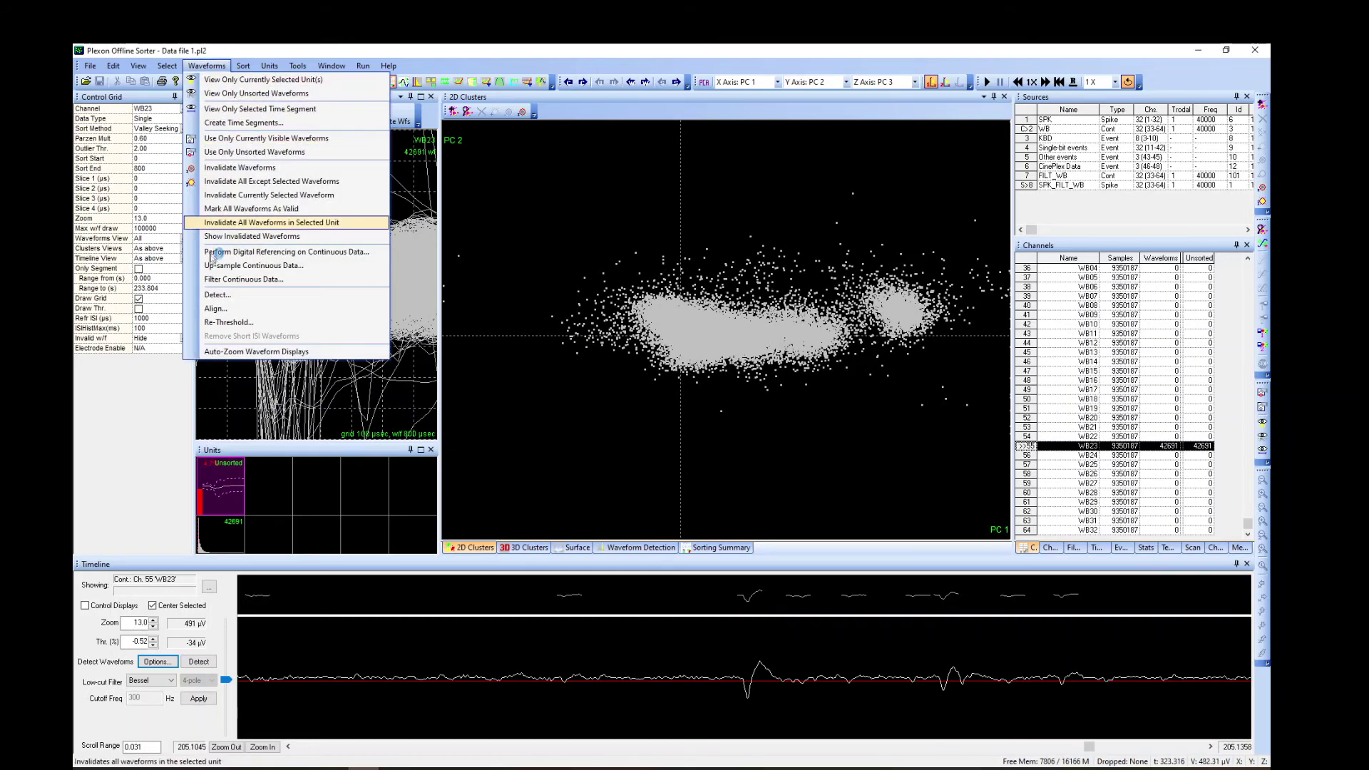
{"action": "left_click", "coordinate": [218, 296]}
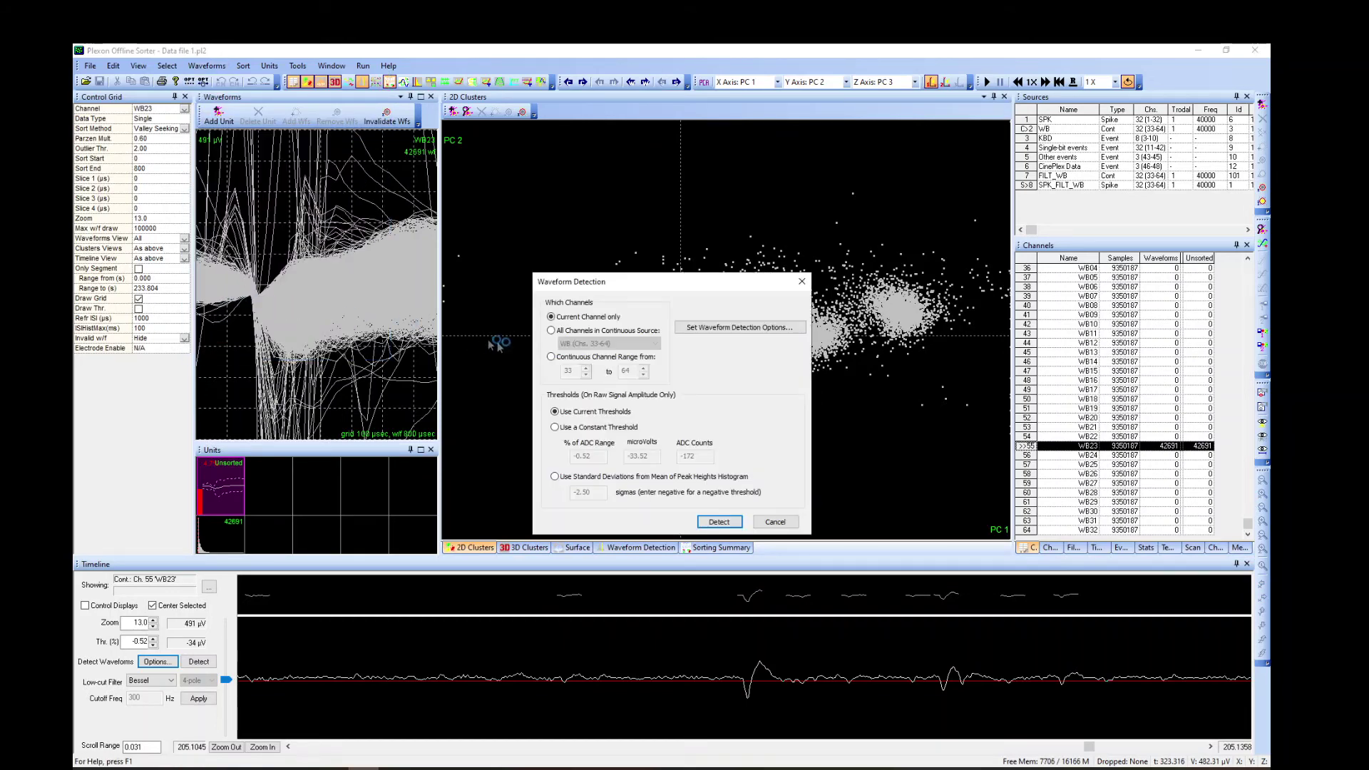
{"action": "left_click", "coordinate": [615, 477]}
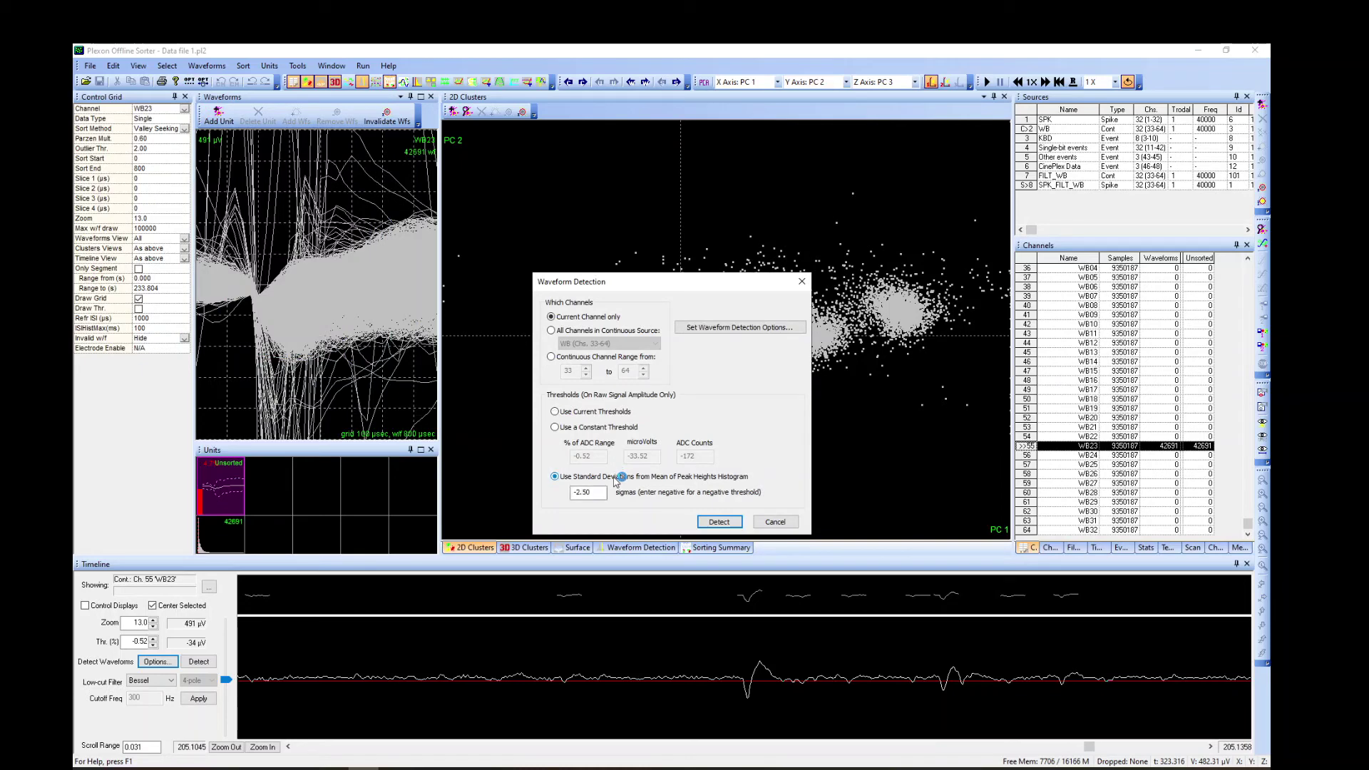
{"action": "left_click", "coordinate": [718, 523]}
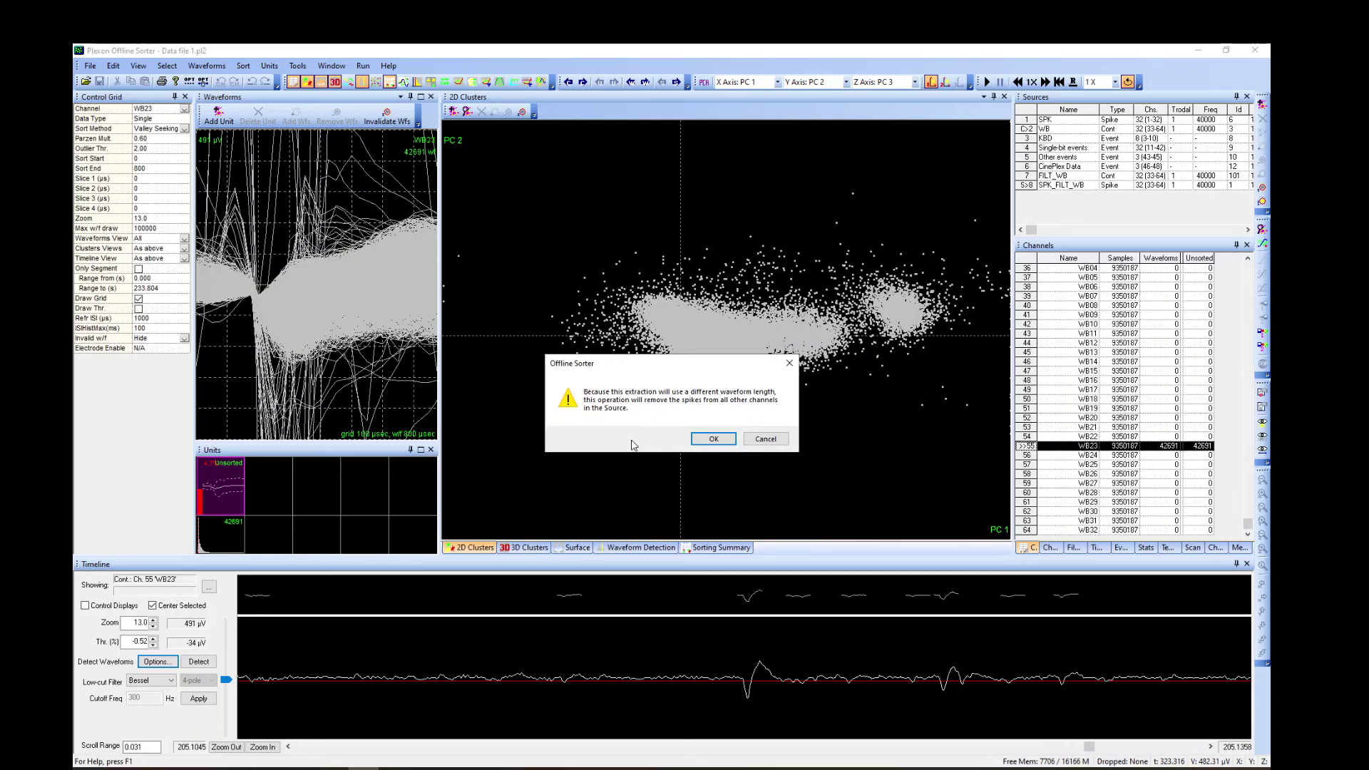
{"action": "left_click", "coordinate": [713, 440]}
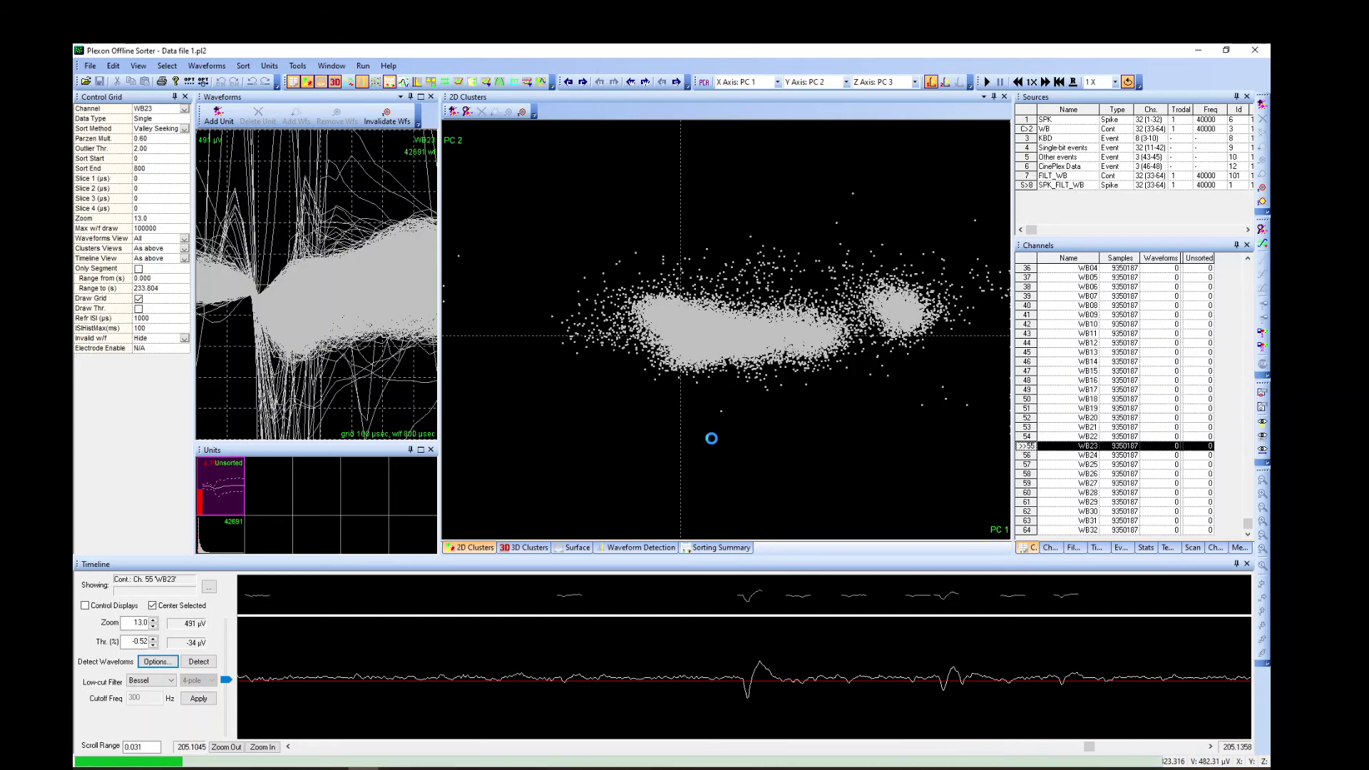
Enlarge the PC1/PC2 clusters and examine on the timeline whether the 1000 microsecond window covers spikes from the separate small cluster.
{"action": "scroll", "coordinate": [757, 333], "scroll_direction": "down", "scroll_amount": 2}
{"action": "scroll", "coordinate": [758, 334], "scroll_direction": "up", "scroll_amount": 5}
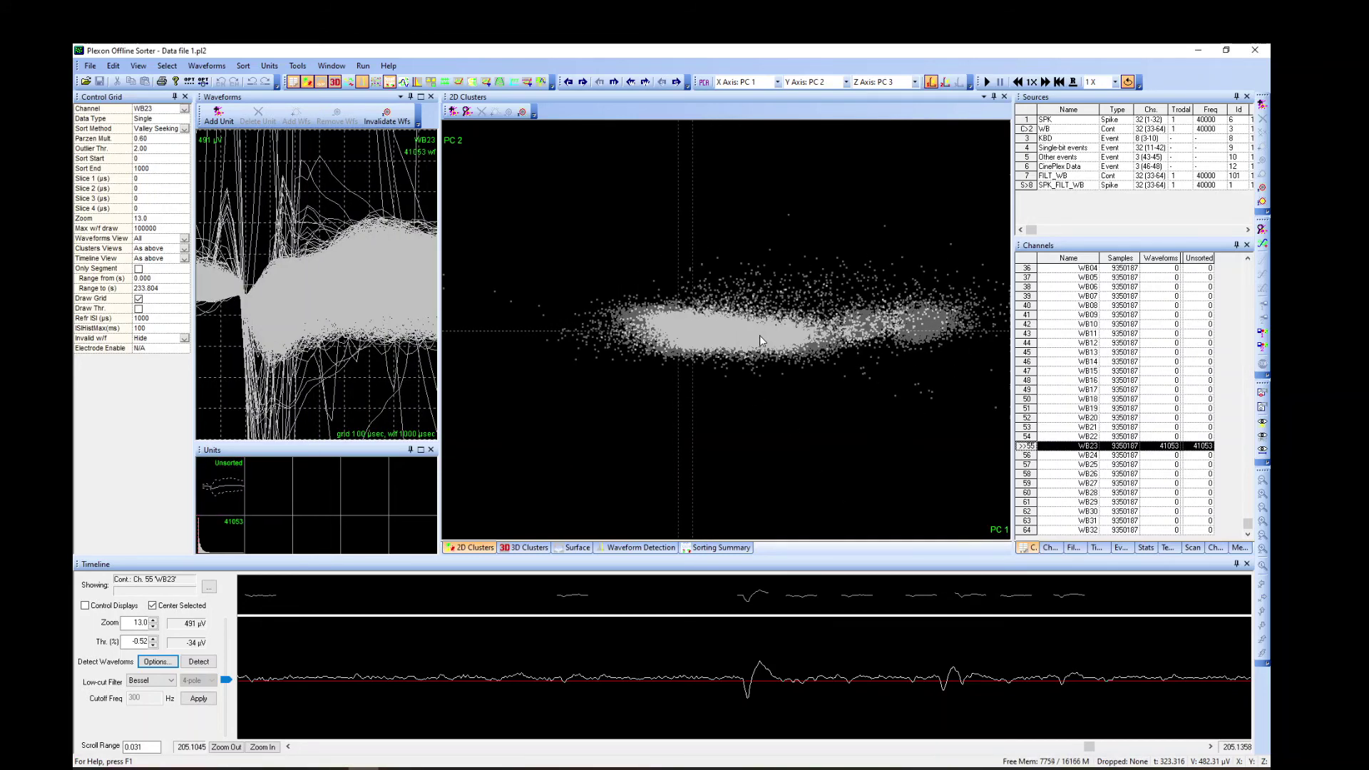
{"action": "left_click", "coordinate": [934, 317]}
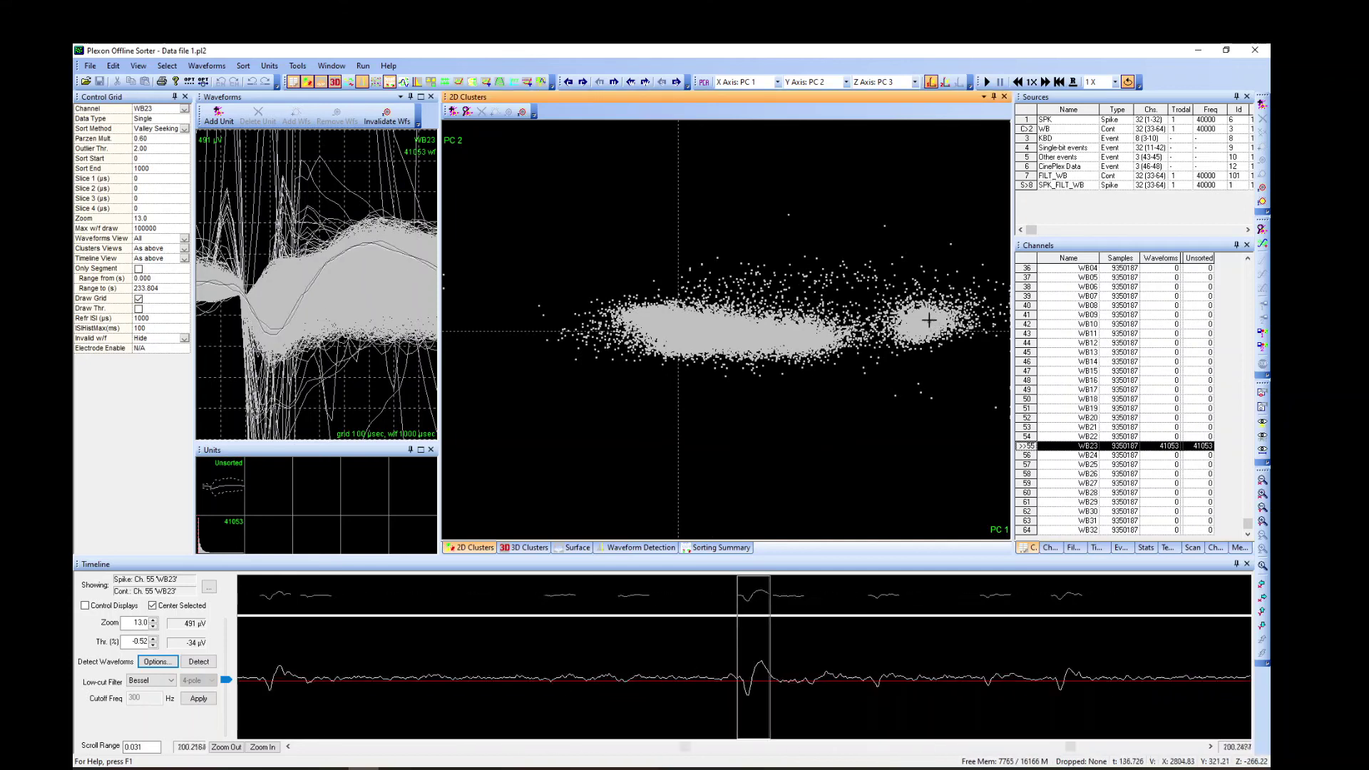
{"action": "left_click_drag", "start_coordinate": [934, 316], "coordinate": [942, 326]}
Set both the waveform length and the dead time to 1200 microseconds in the waveform detection options.
{"action": "left_click", "coordinate": [158, 662]}
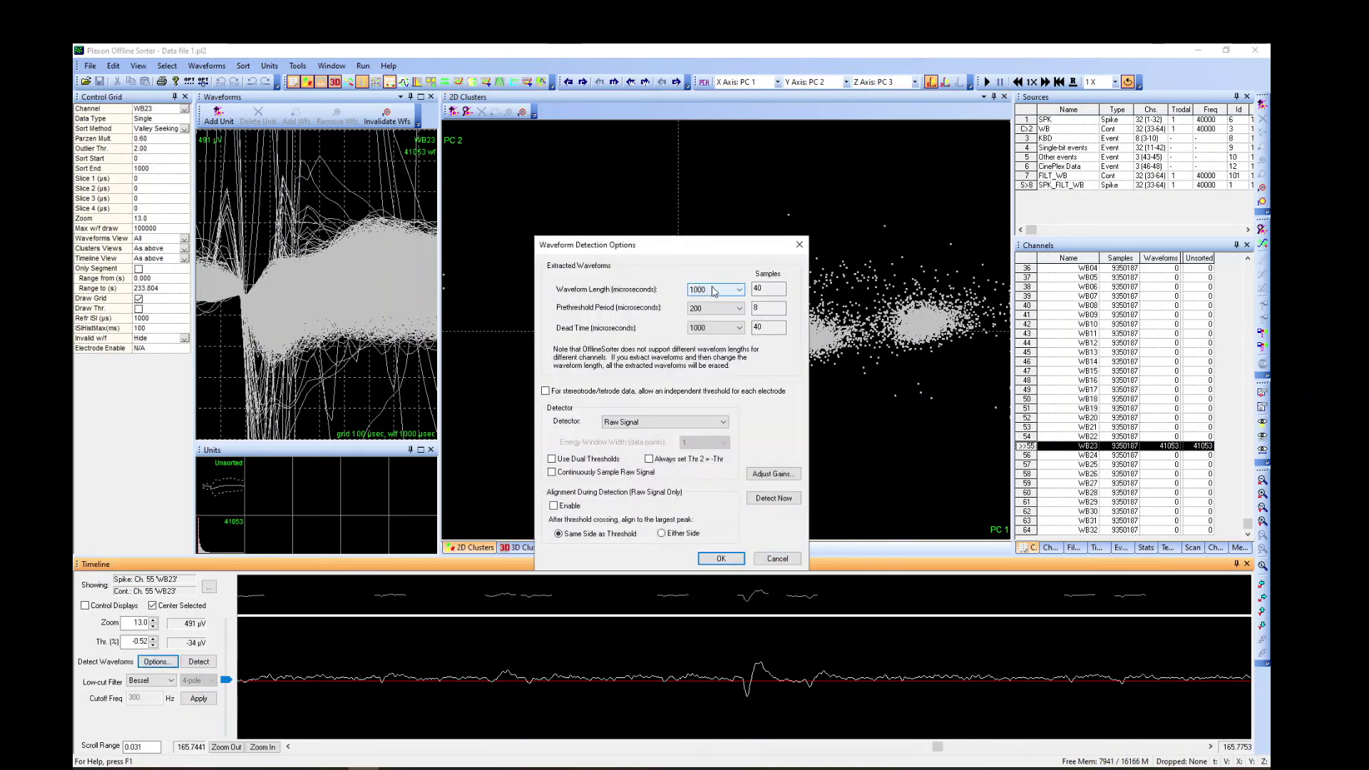
{"action": "left_click", "coordinate": [713, 290]}
{"action": "left_click", "coordinate": [713, 333]}
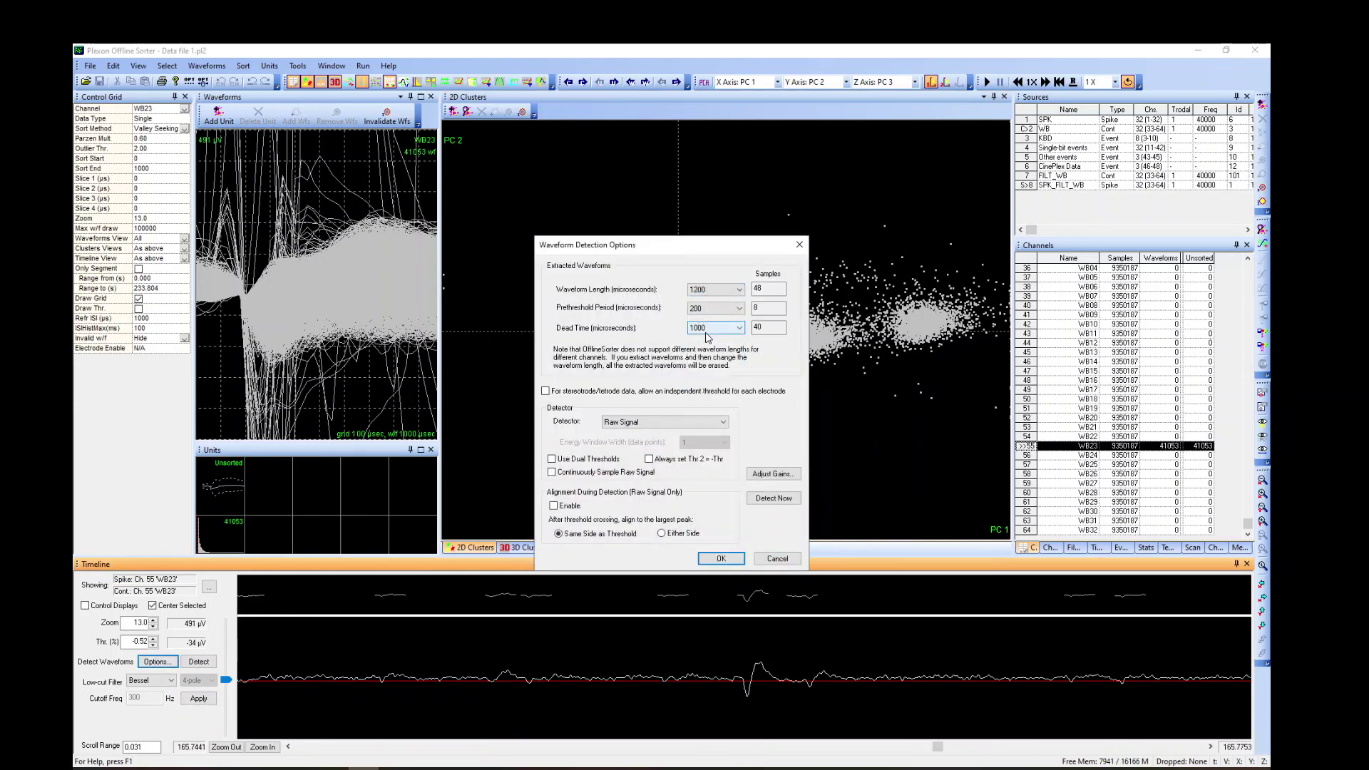
{"action": "left_click", "coordinate": [714, 332]}
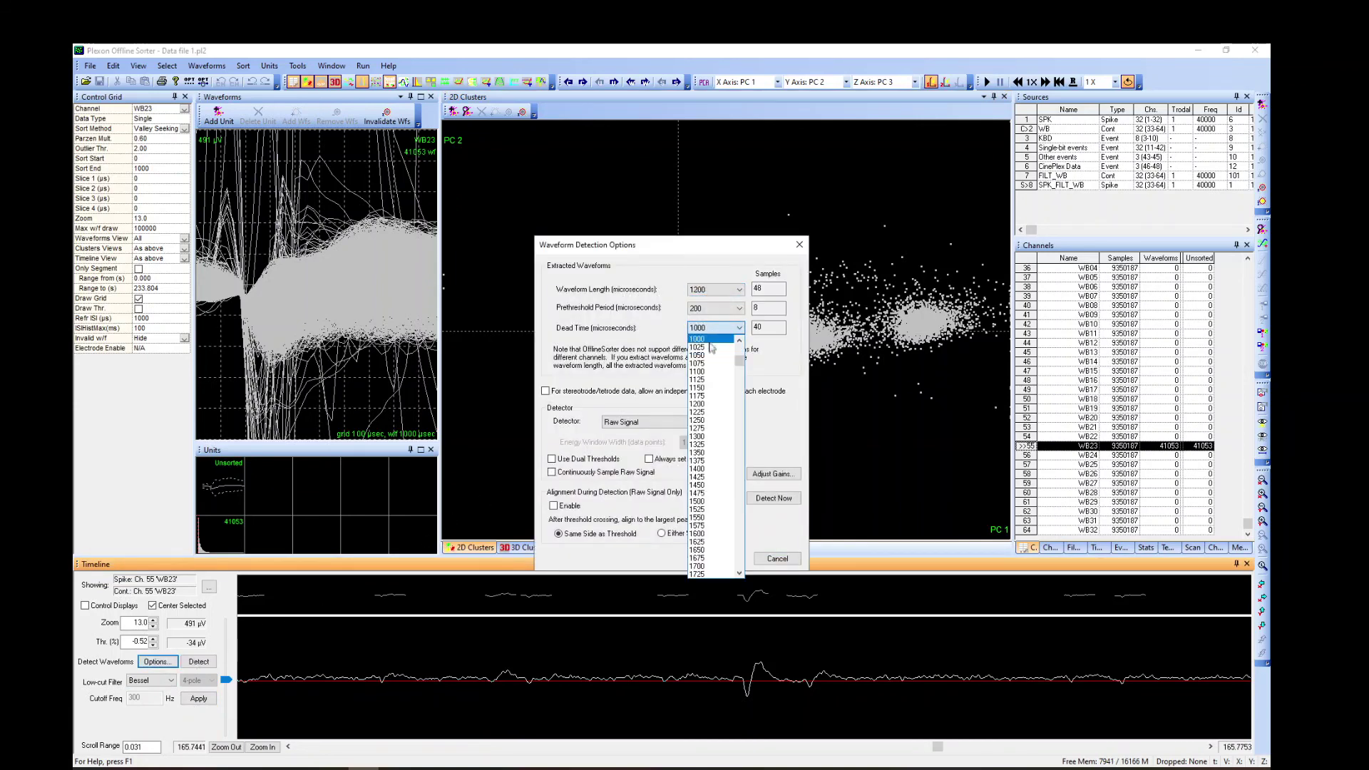
{"action": "left_click", "coordinate": [711, 404]}
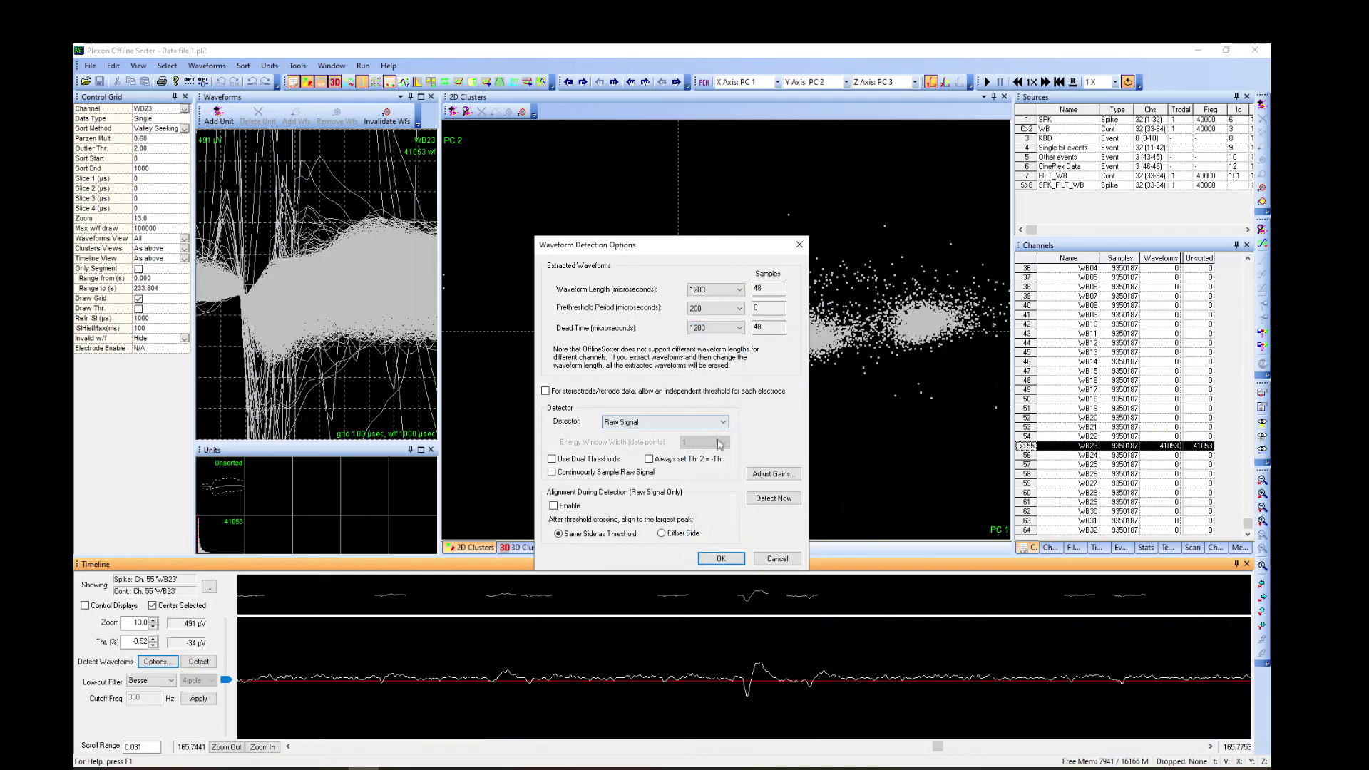
{"action": "left_click", "coordinate": [720, 560]}
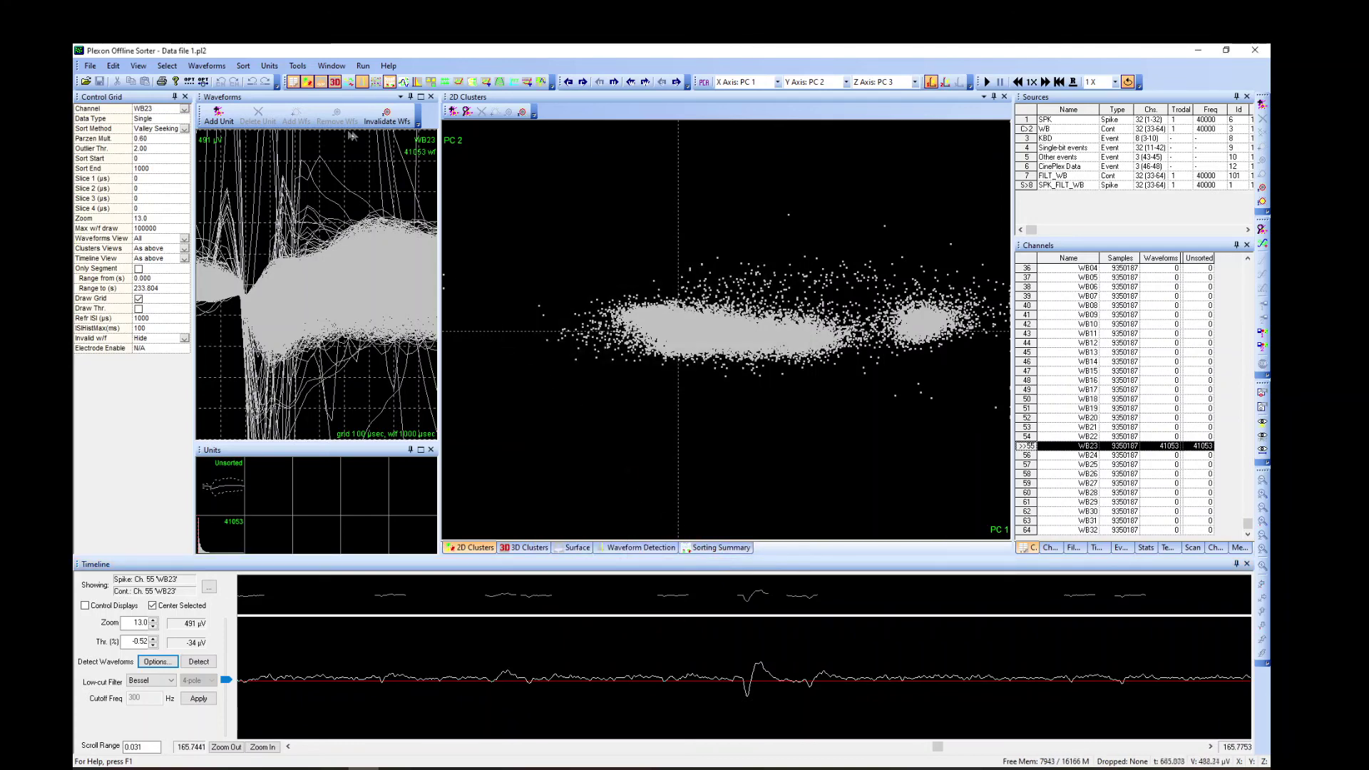
Detect the waveforms again on the current channel only with the current thresholds, accepting removal of the other channels' spikes.
{"action": "left_click", "coordinate": [207, 65]}
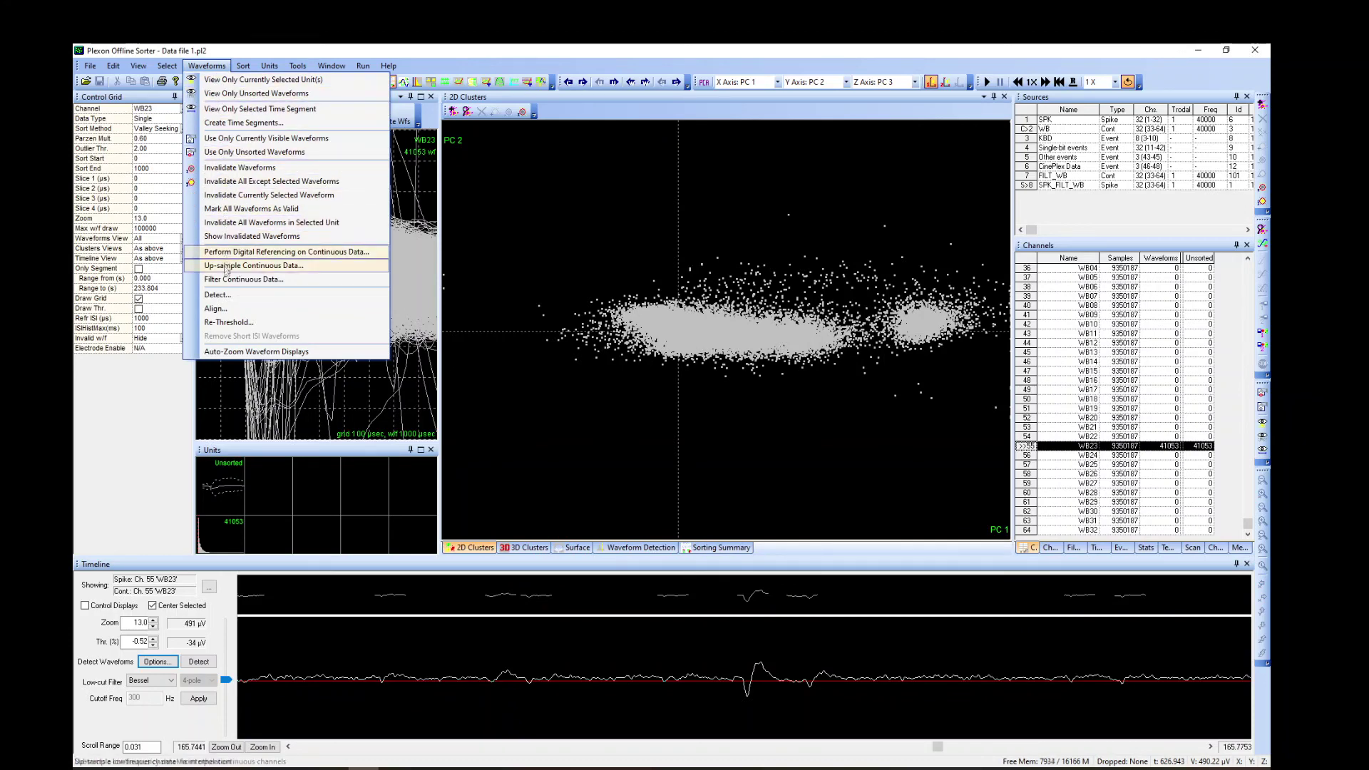
{"action": "left_click", "coordinate": [225, 299]}
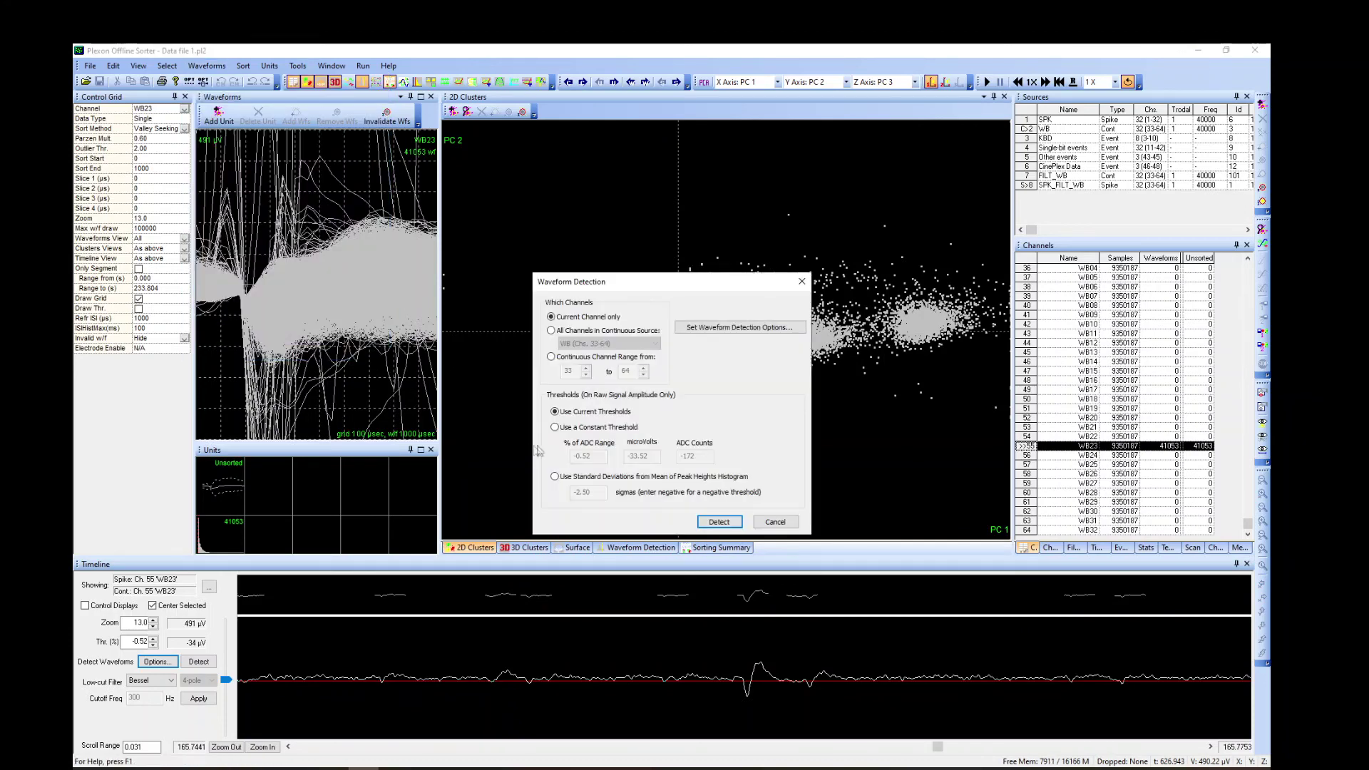
{"action": "left_click", "coordinate": [718, 523]}
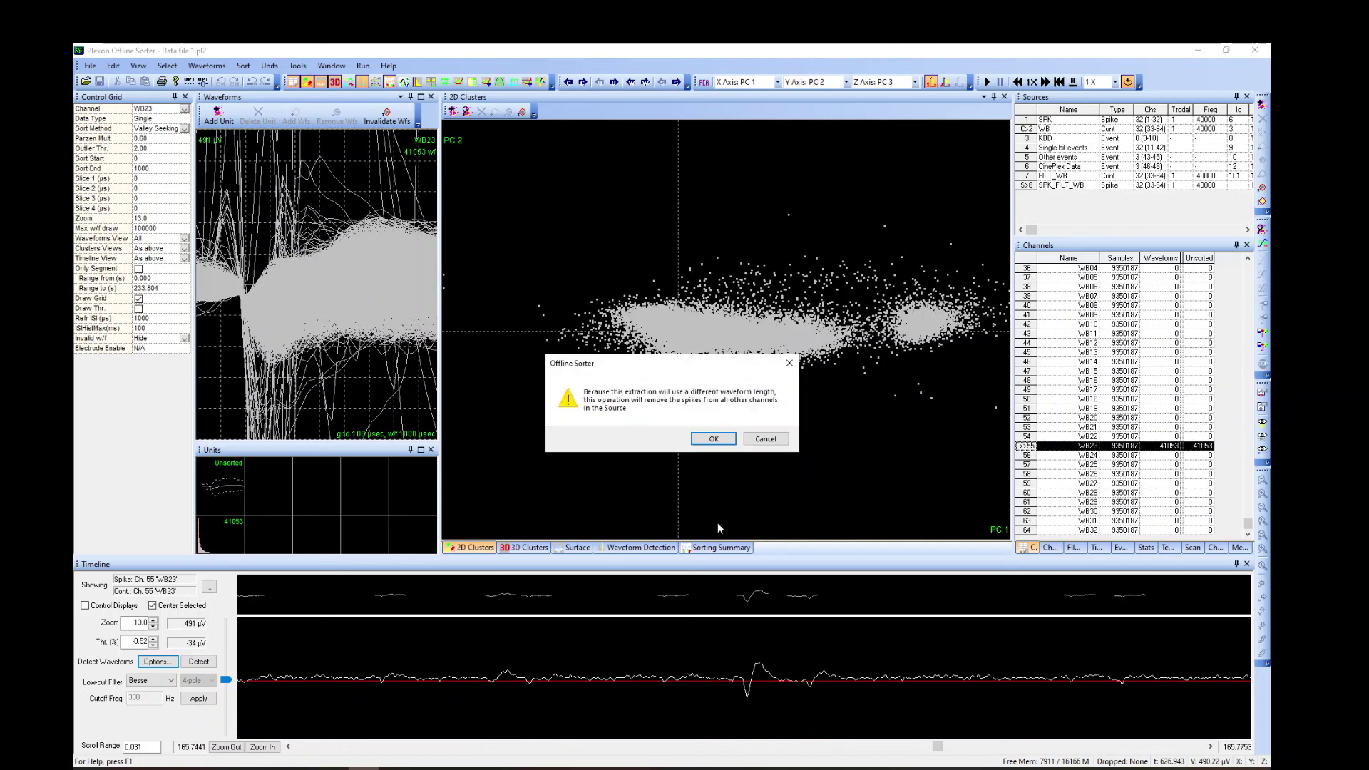
{"action": "left_click", "coordinate": [715, 439]}
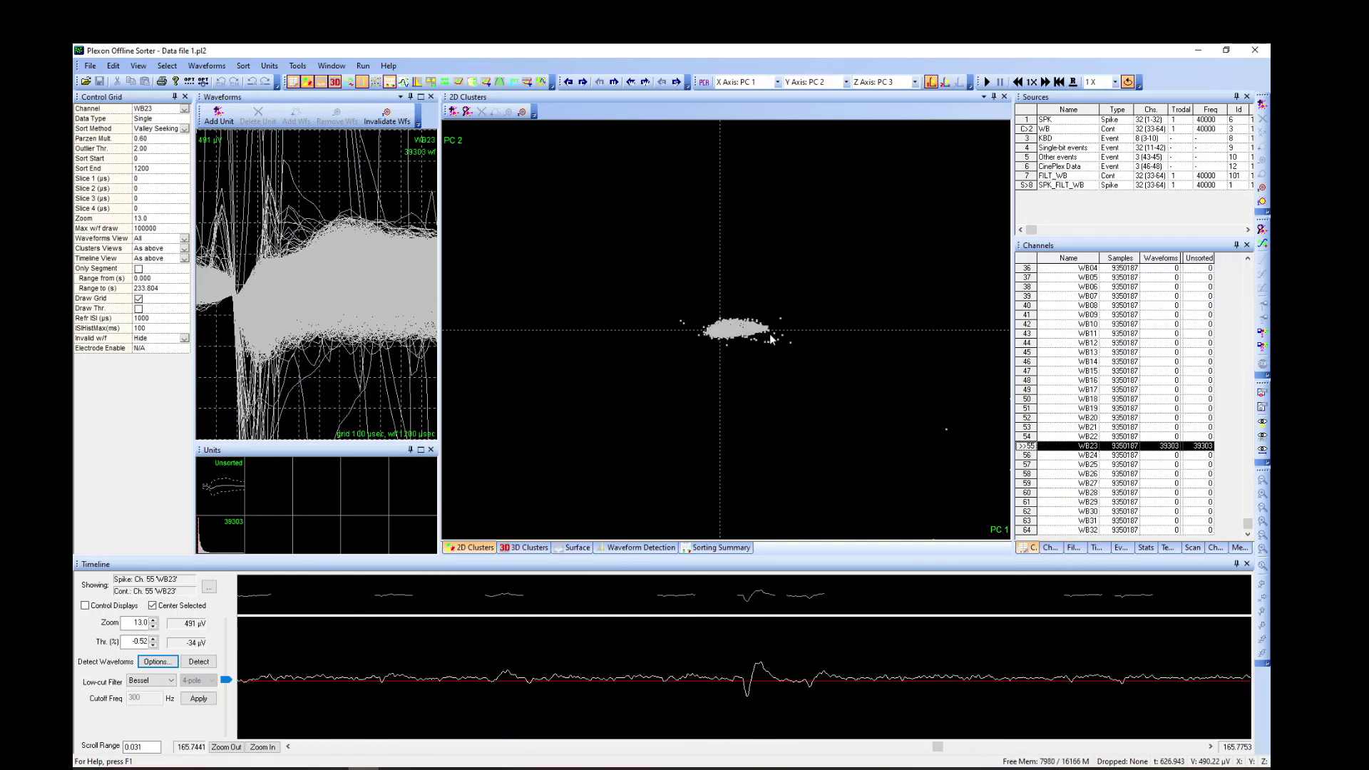
Examine on the timeline how the 1200 microsecond window covers several spikes picked from the separate small cluster.
{"action": "left_click", "coordinate": [883, 328]}
{"action": "left_click", "coordinate": [868, 323]}
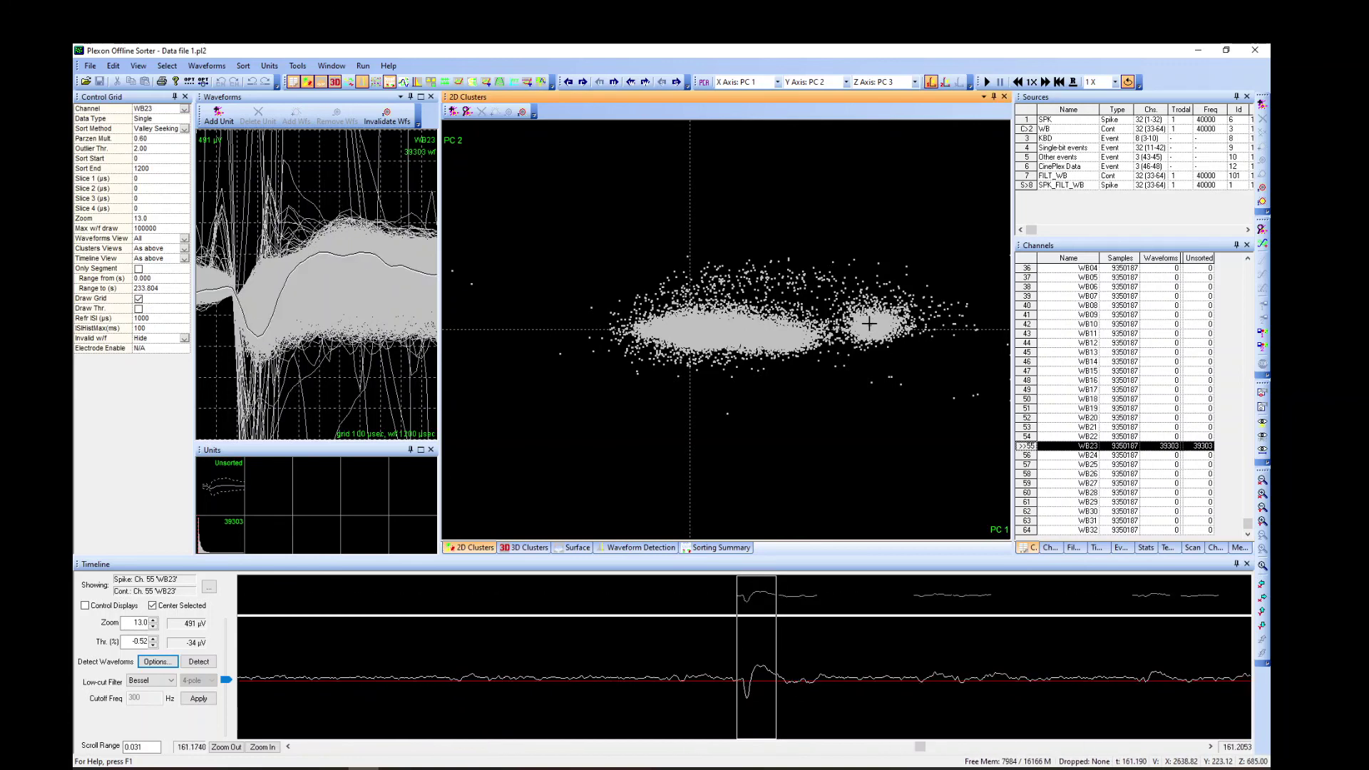
{"action": "left_click", "coordinate": [870, 327]}
{"action": "left_click_drag", "start_coordinate": [870, 328], "coordinate": [879, 324]}
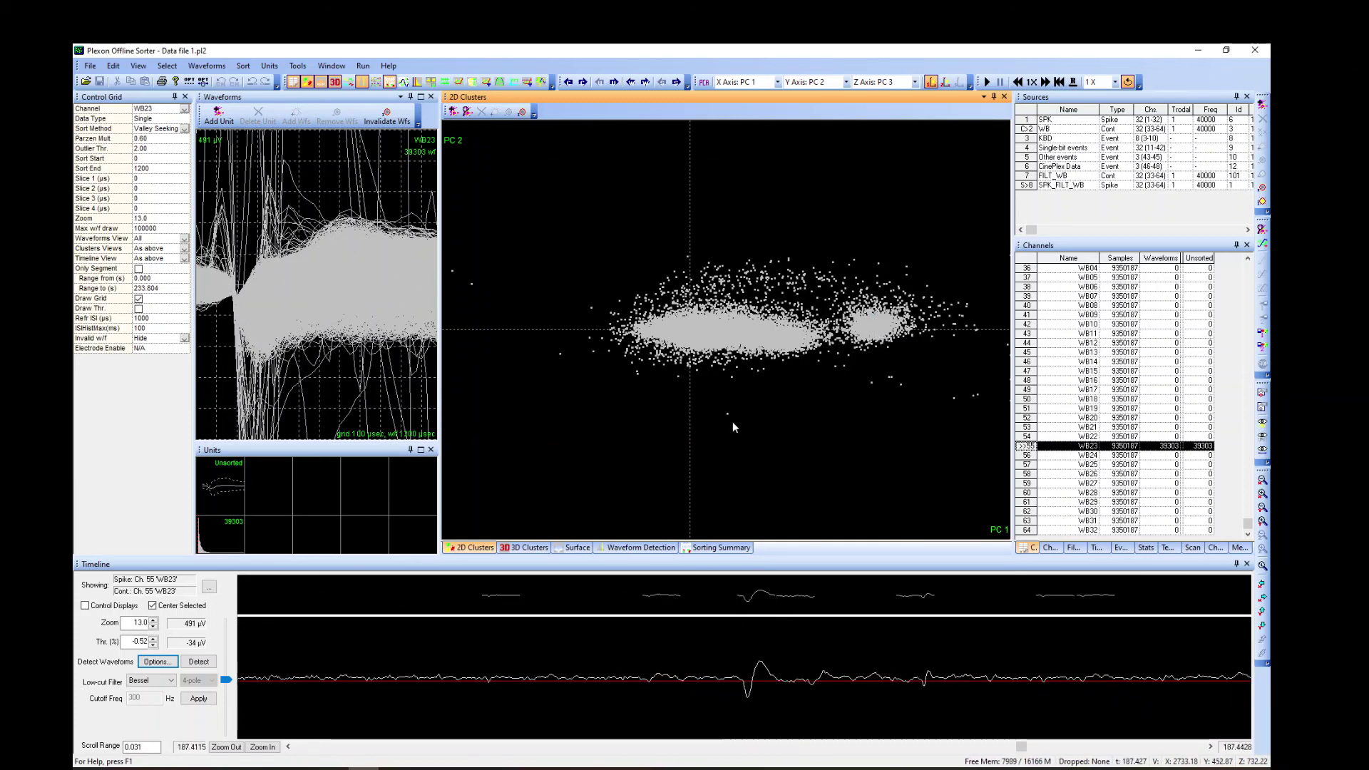